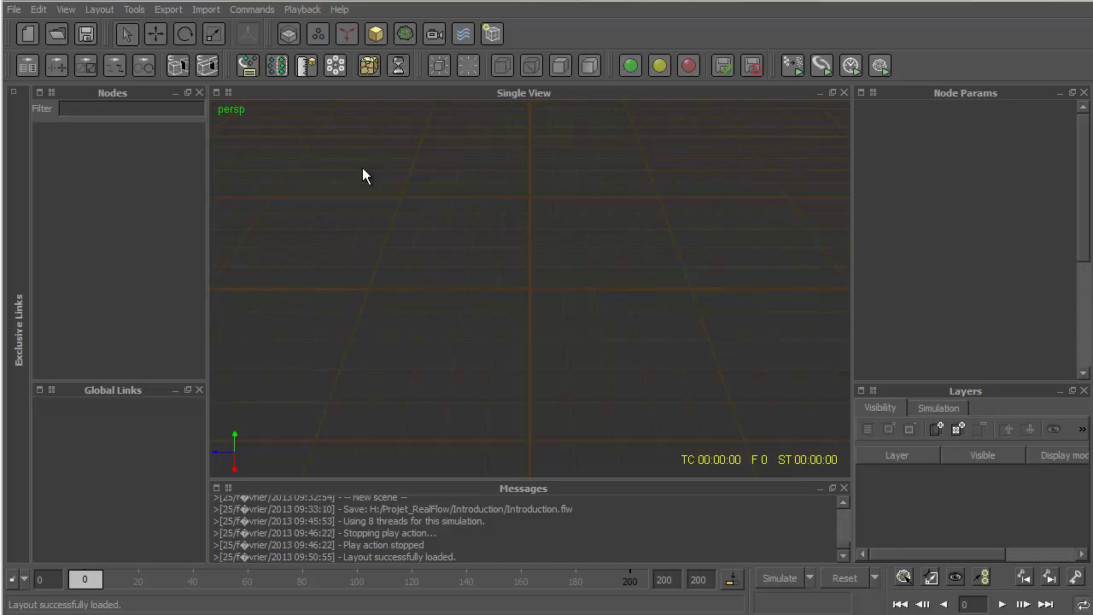
Step: Load the layout with a large single view and add a RealWave surface to the scene
key("ctrl+2")
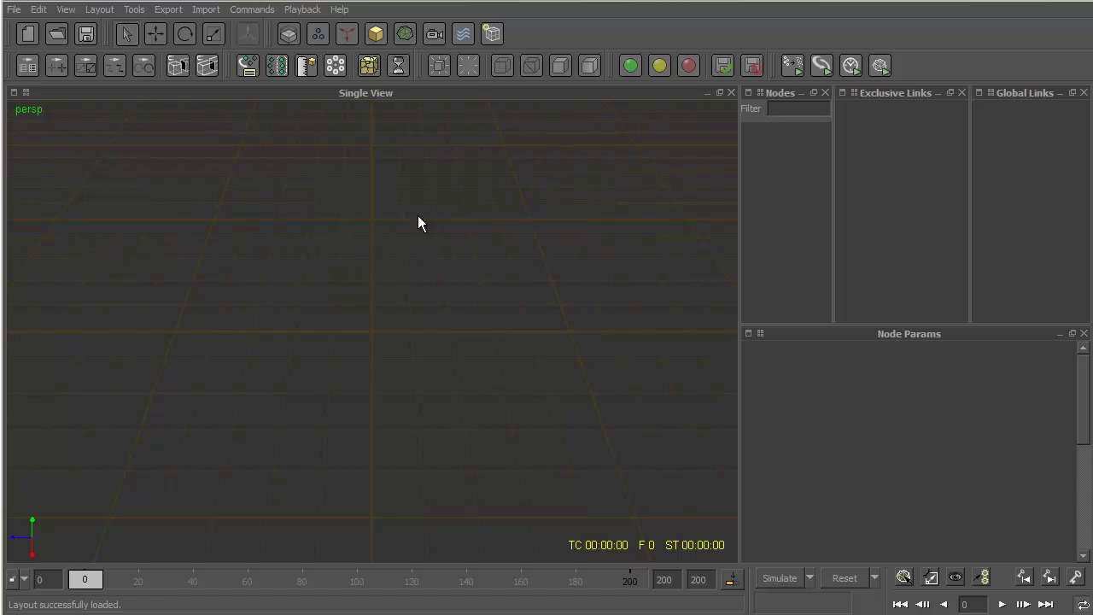
left_click(461, 35)
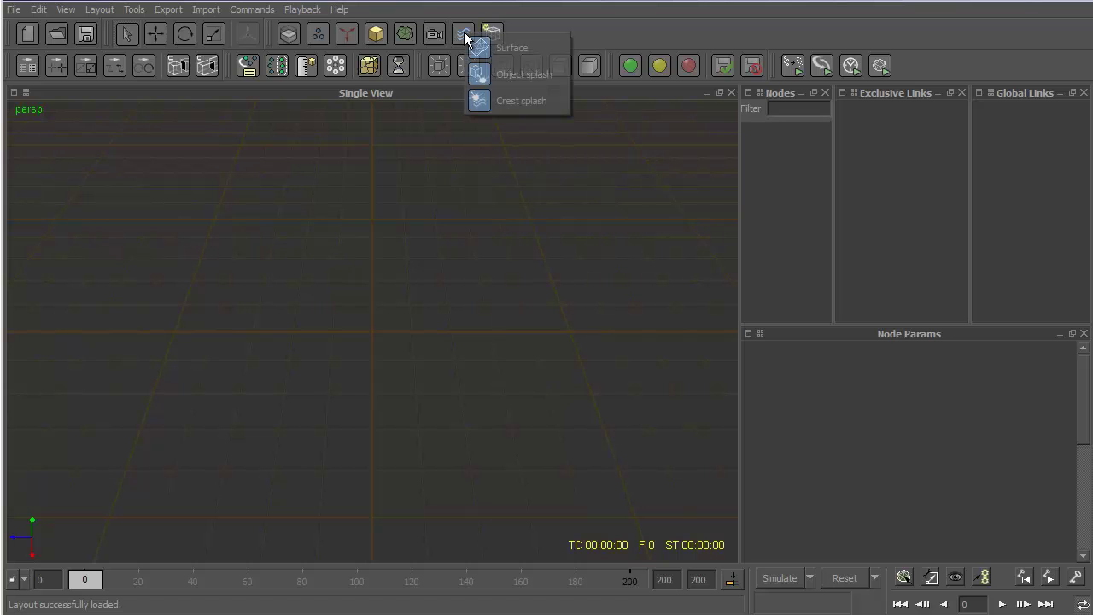
left_click(503, 48)
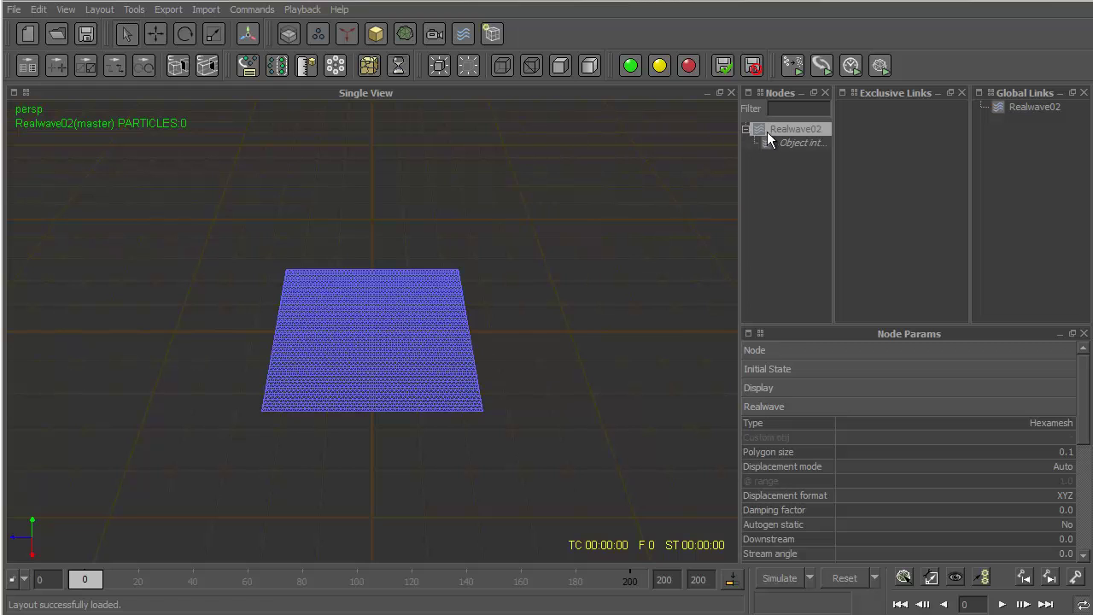
Step: Add a Statistical Spectrum wave to the RealWave surface and reset the simulation to apply it
right_click(788, 129)
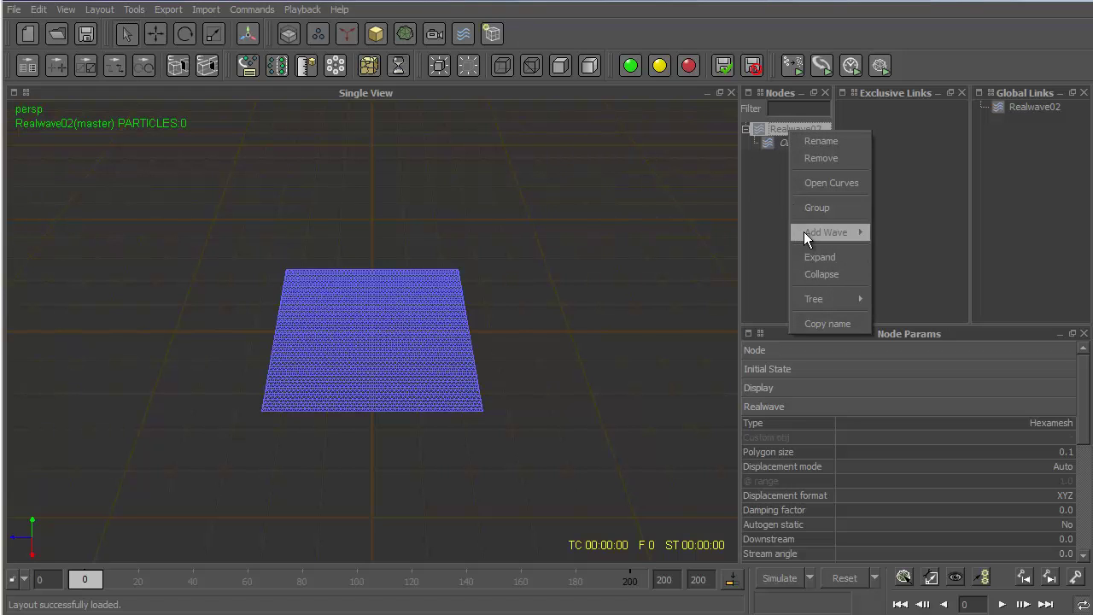
mouse_move(803, 232)
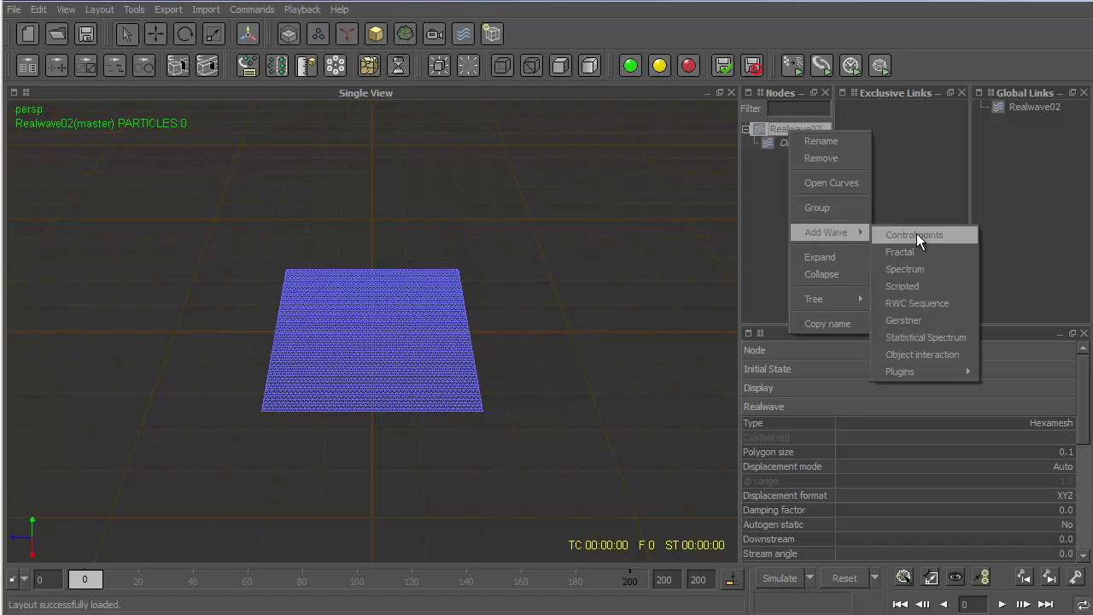
left_click(957, 335)
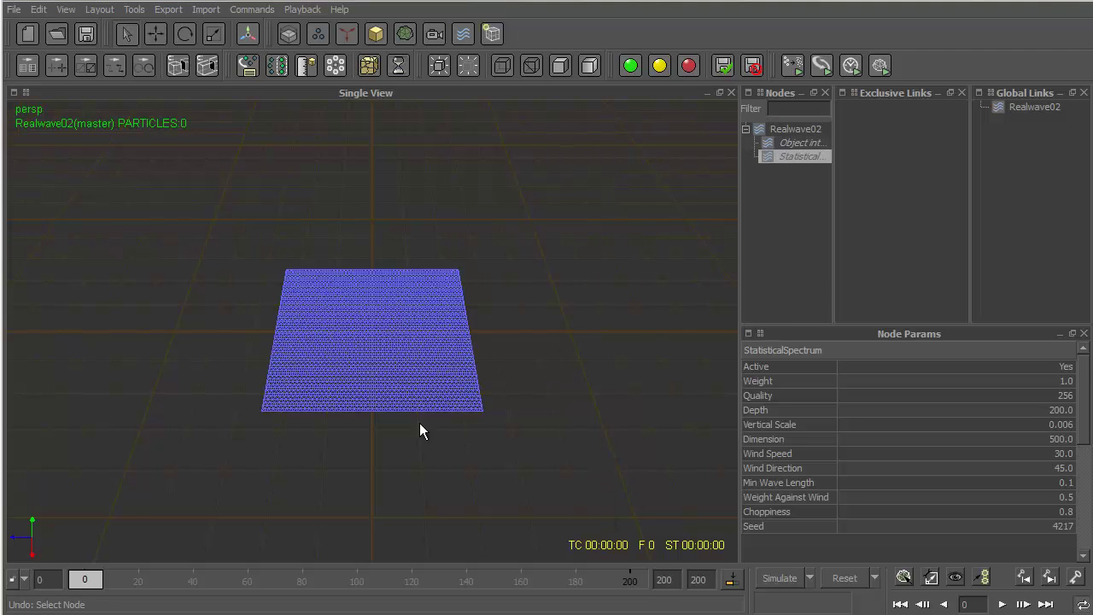
left_click(844, 579)
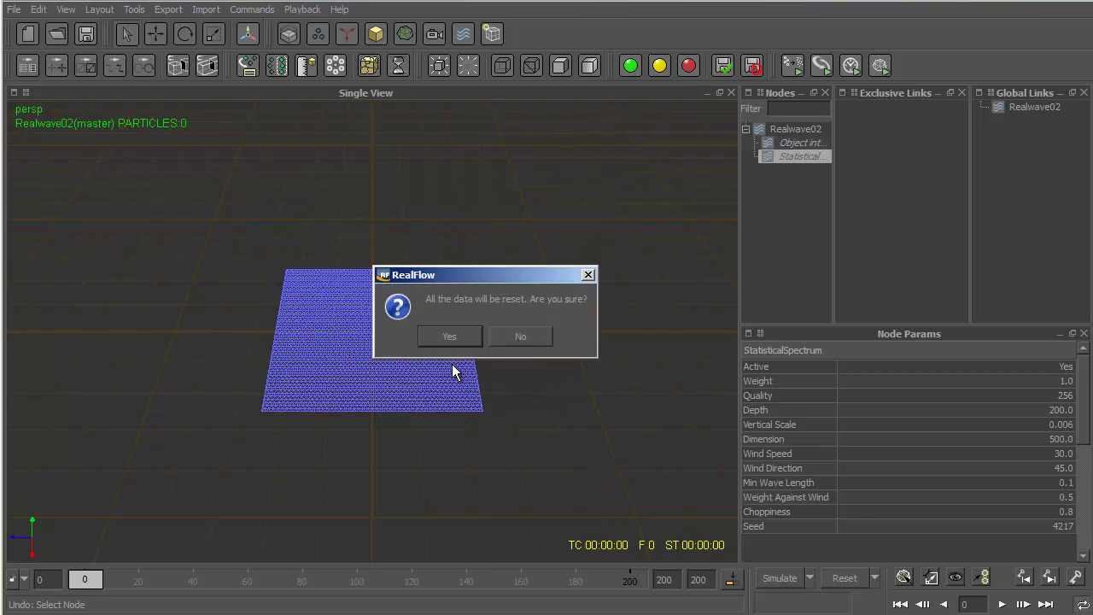
left_click(467, 346)
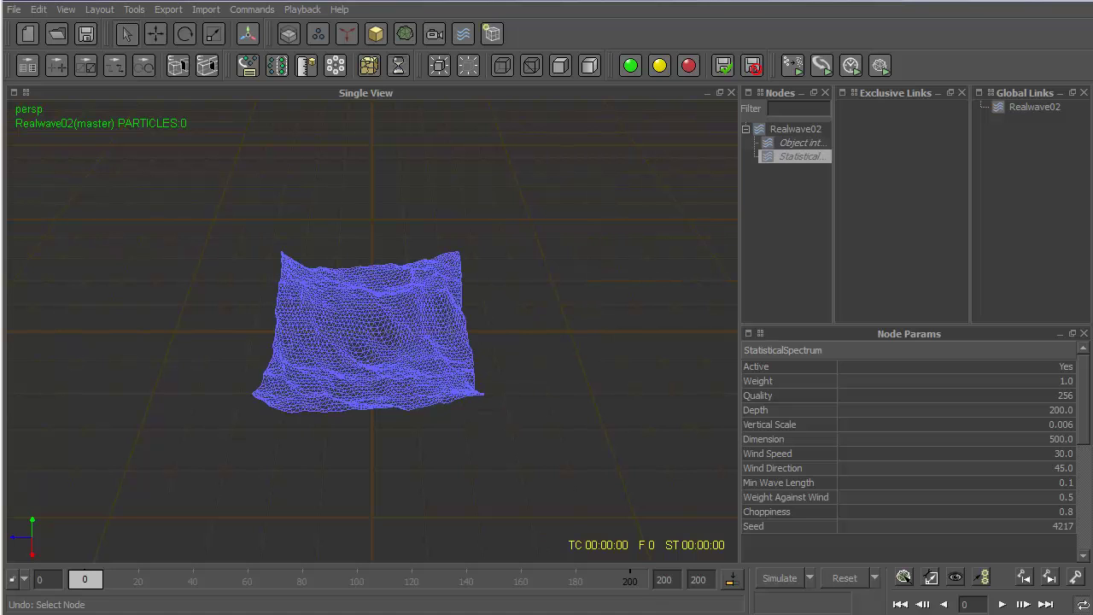
Step: Compare the wave surface in bounding box, wireframe, flat-shaded and smooth-shaded display, and deselect it
left_click(503, 66)
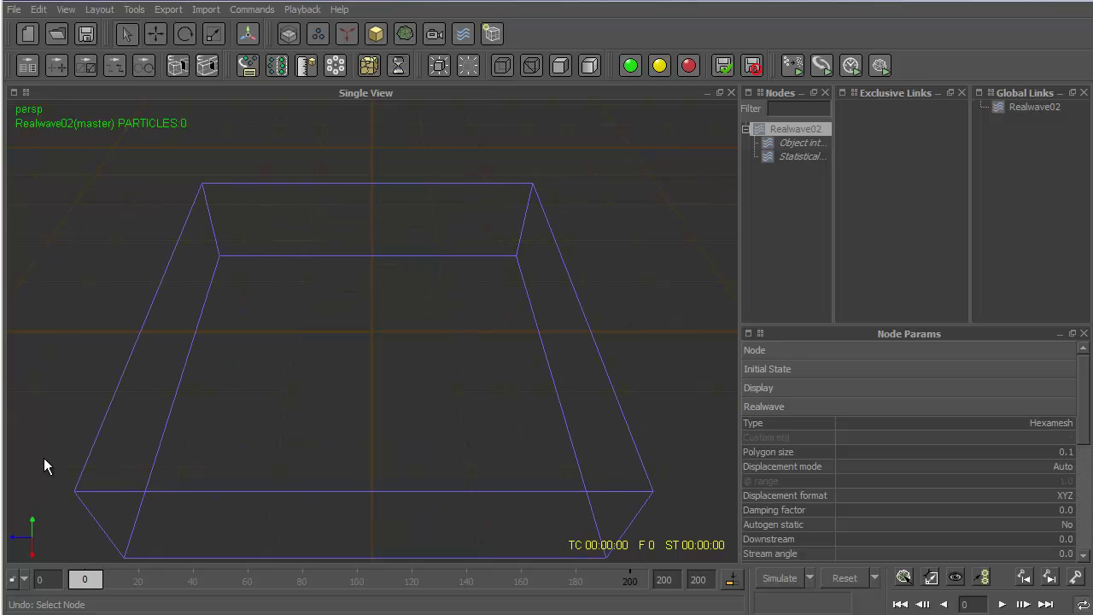
left_click(523, 67)
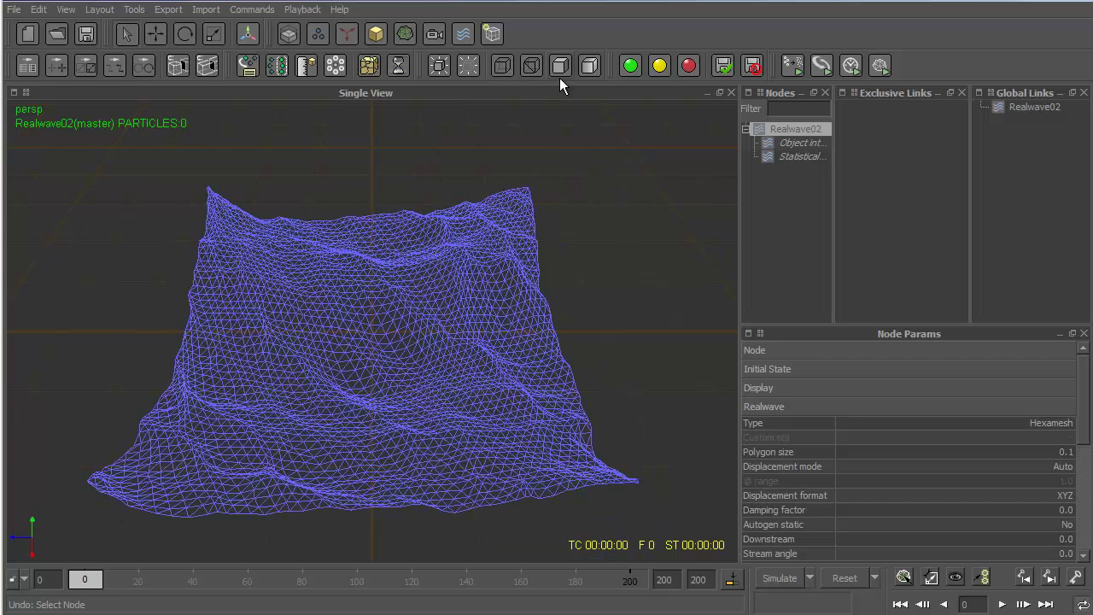
left_click(561, 67)
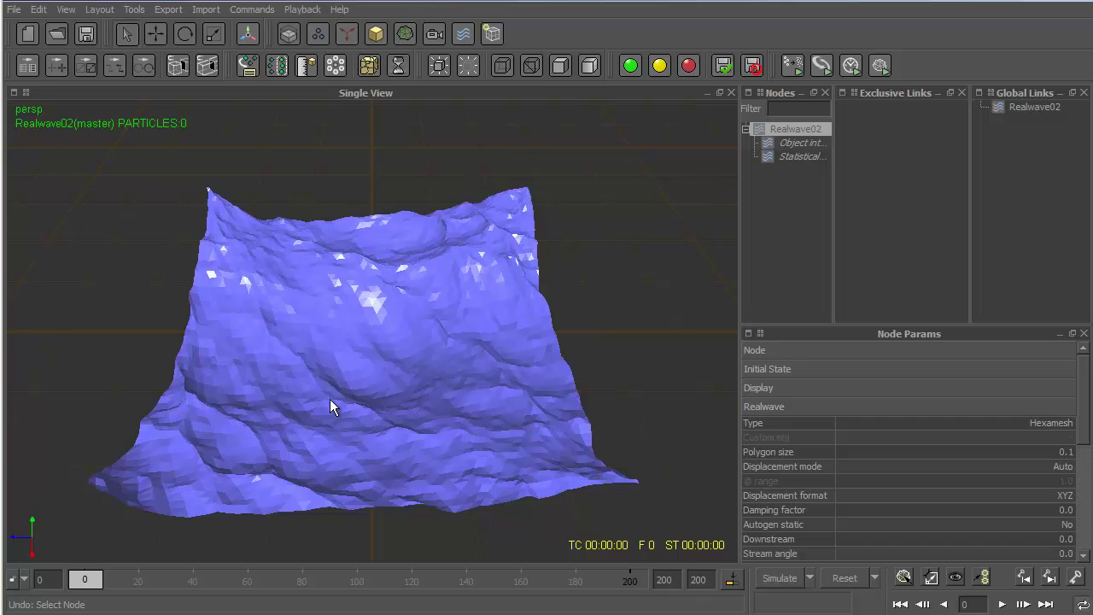
left_click(589, 67)
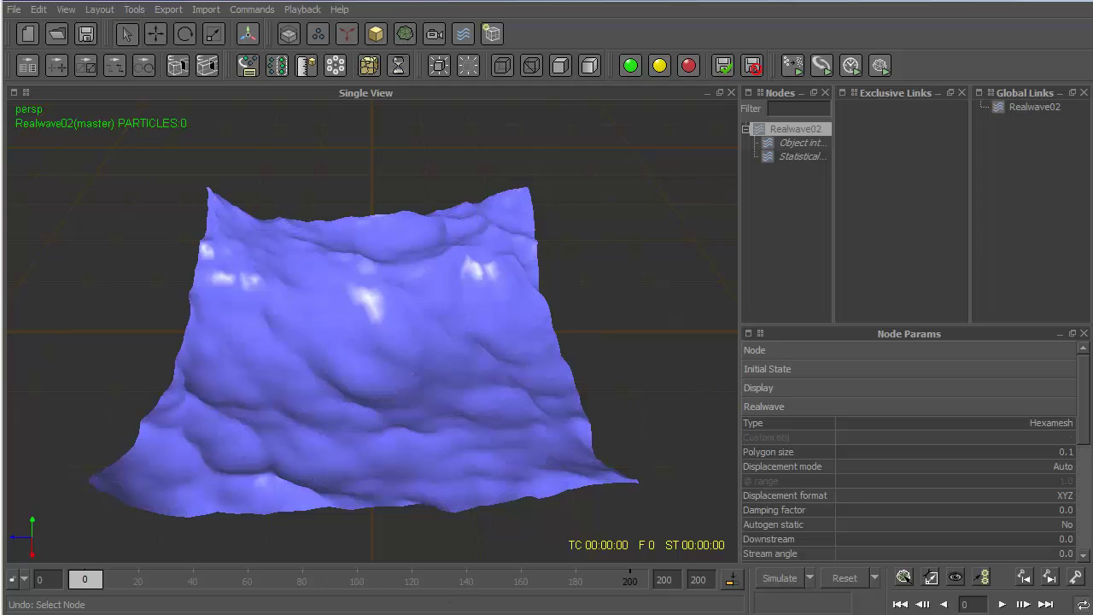
left_click(665, 440)
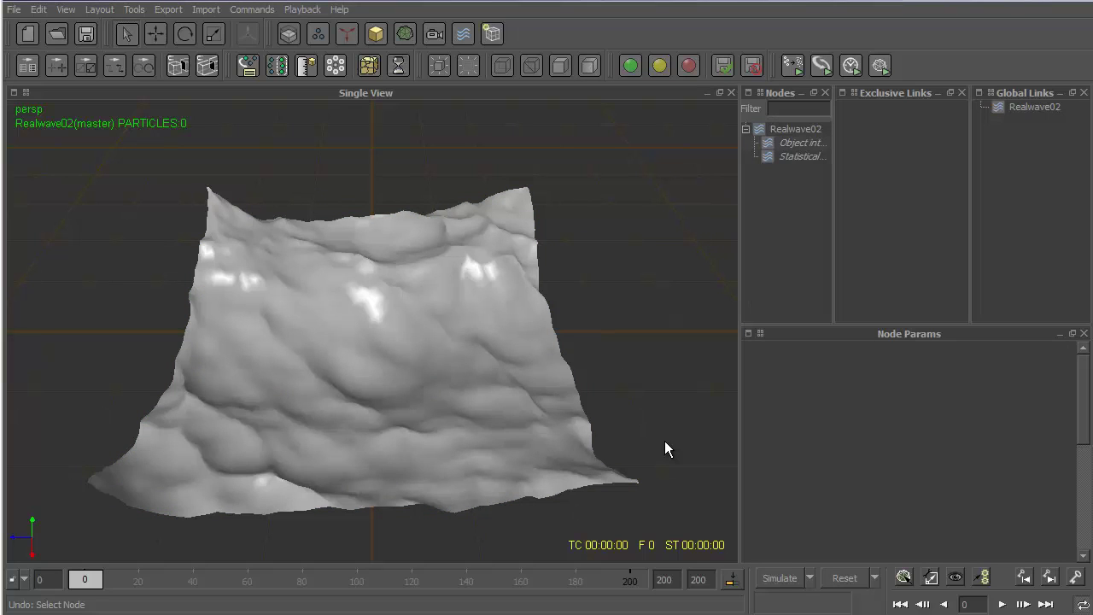
Step: Cycle the deselected surface through all four display modes again, return to wireframe and reselect the surface
key("1")
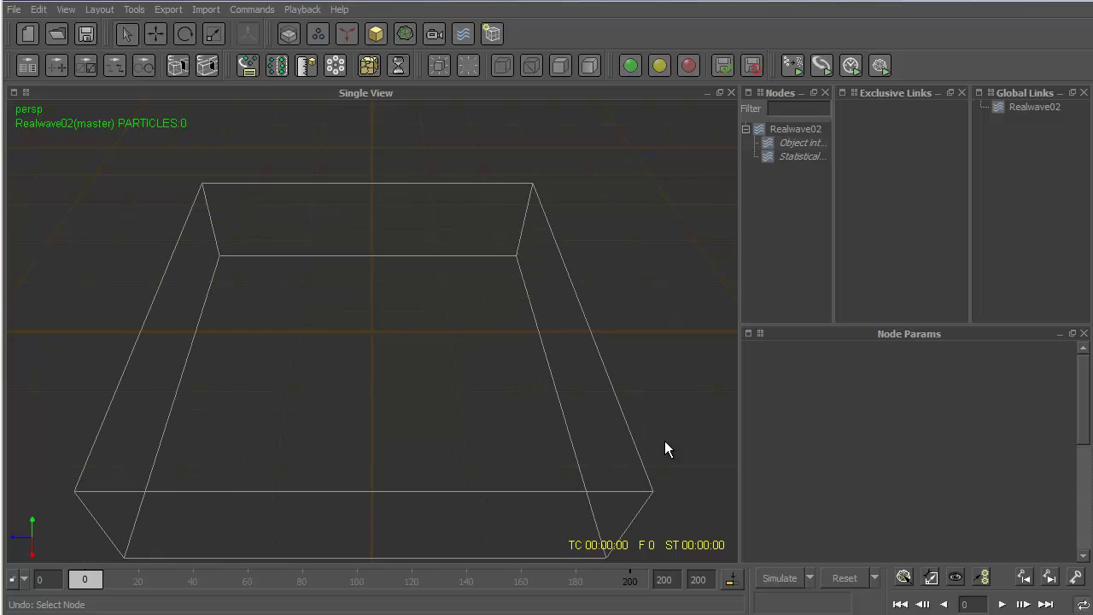
key("2")
key("3")
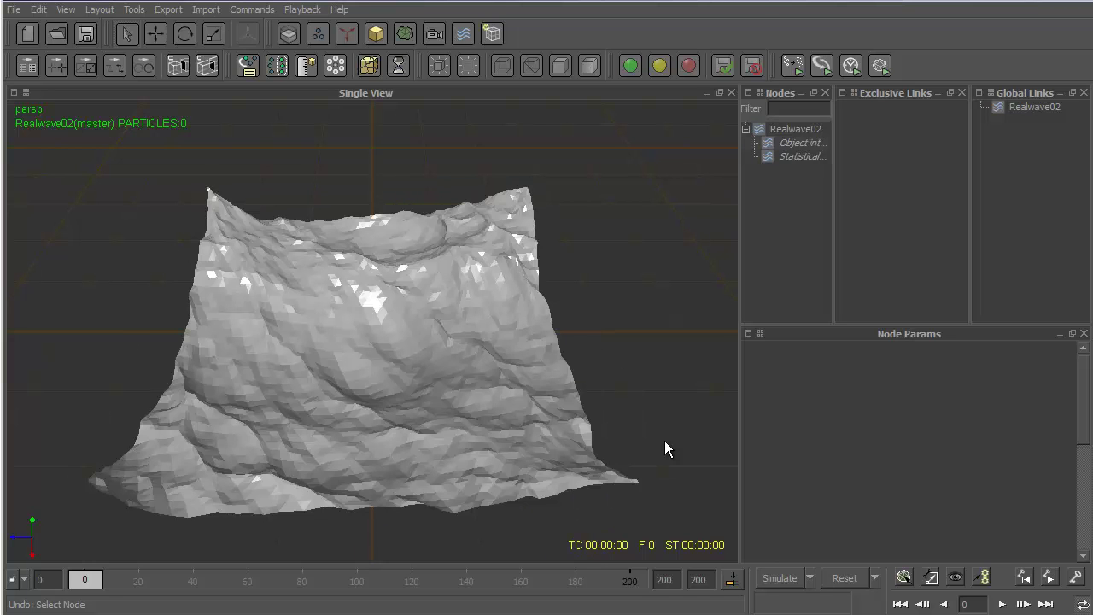
key("4")
left_click(454, 325)
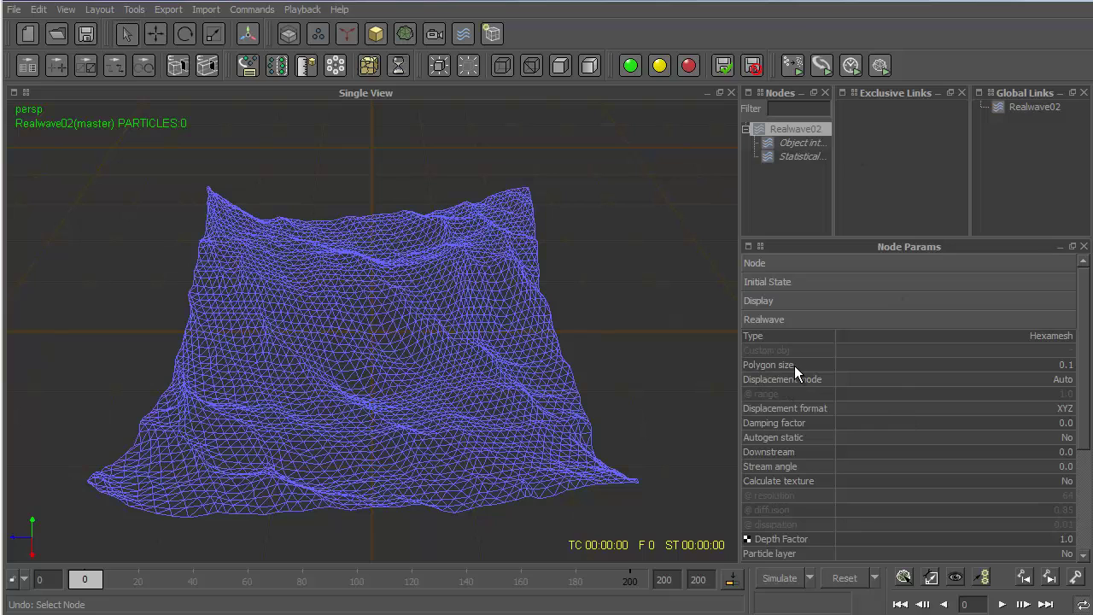
Step: Try a polygon size of 1.0 on the RealWave surface and reset the simulation
left_click(1068, 366)
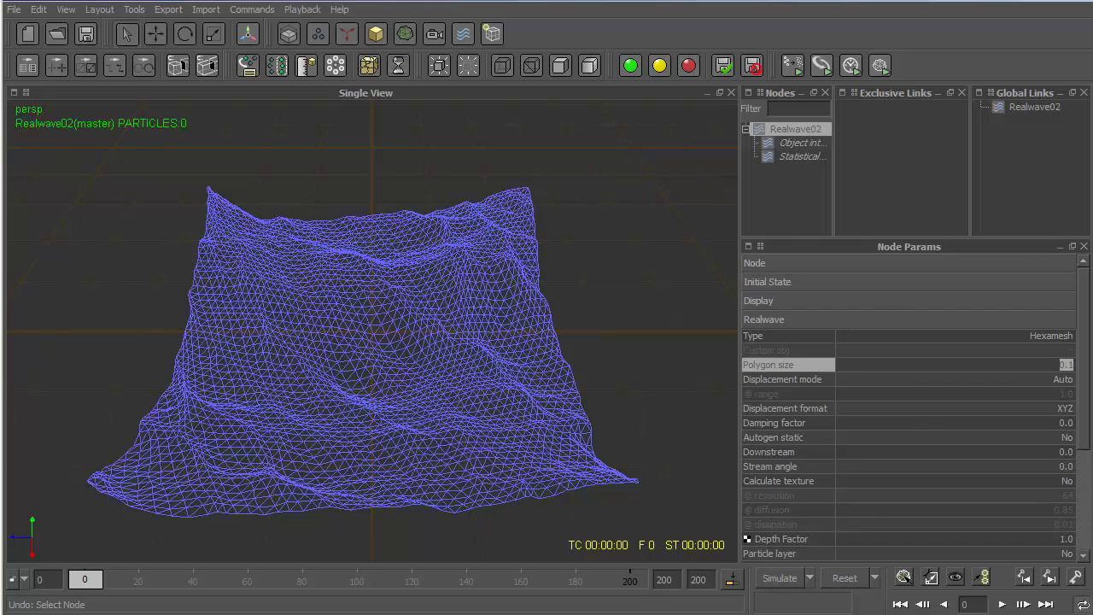
type("1")
key("Return")
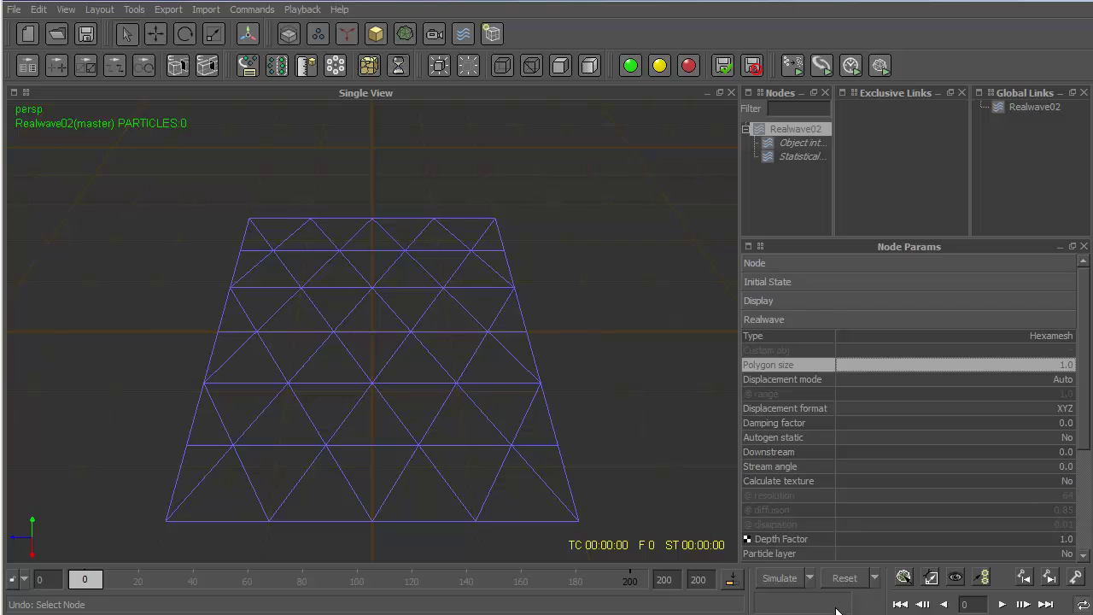
left_click(847, 580)
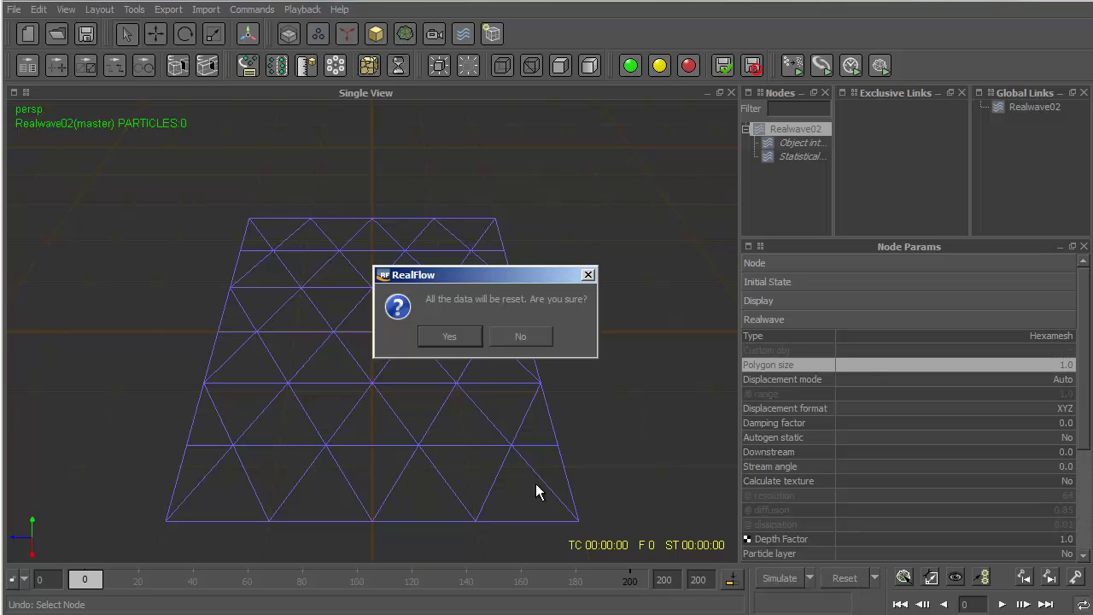
left_click(459, 343)
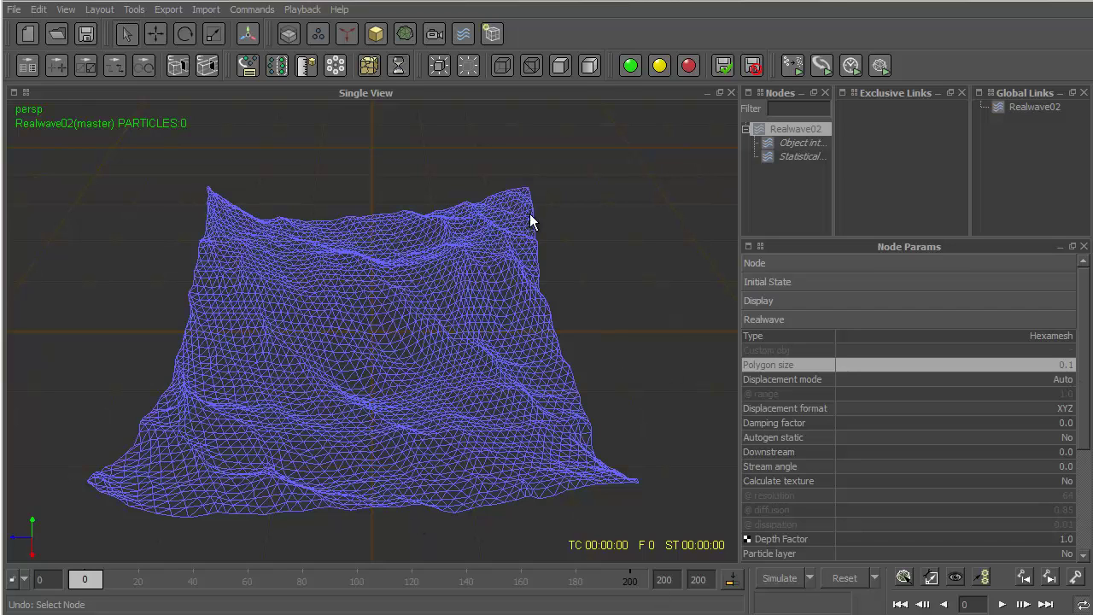
Step: Display the RealWave surface smooth-shaded and simulate it through frame 200
left_click(589, 67)
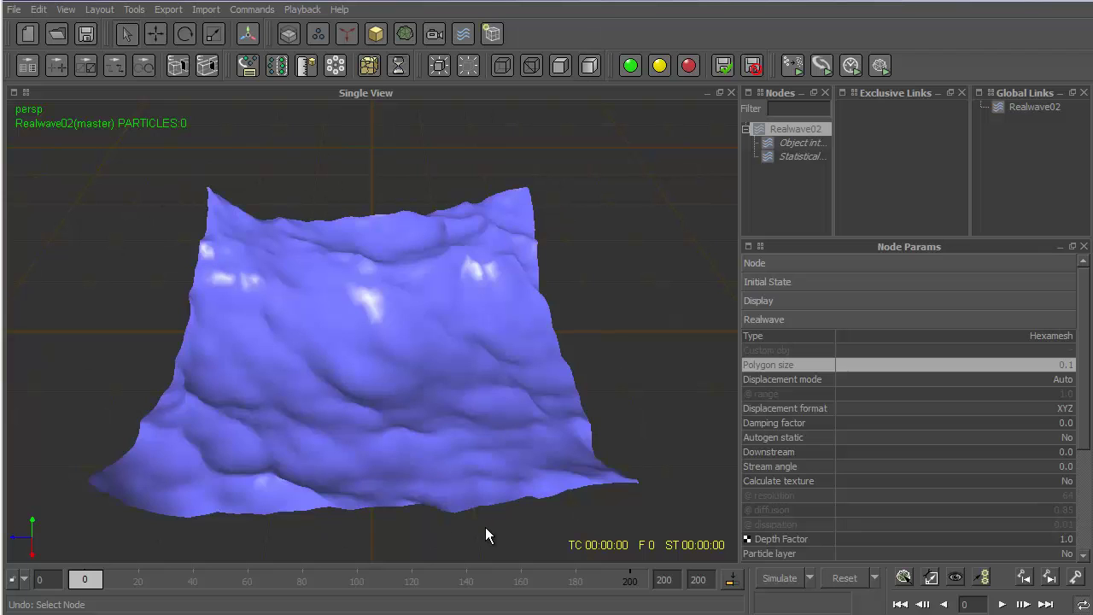
left_click(783, 578)
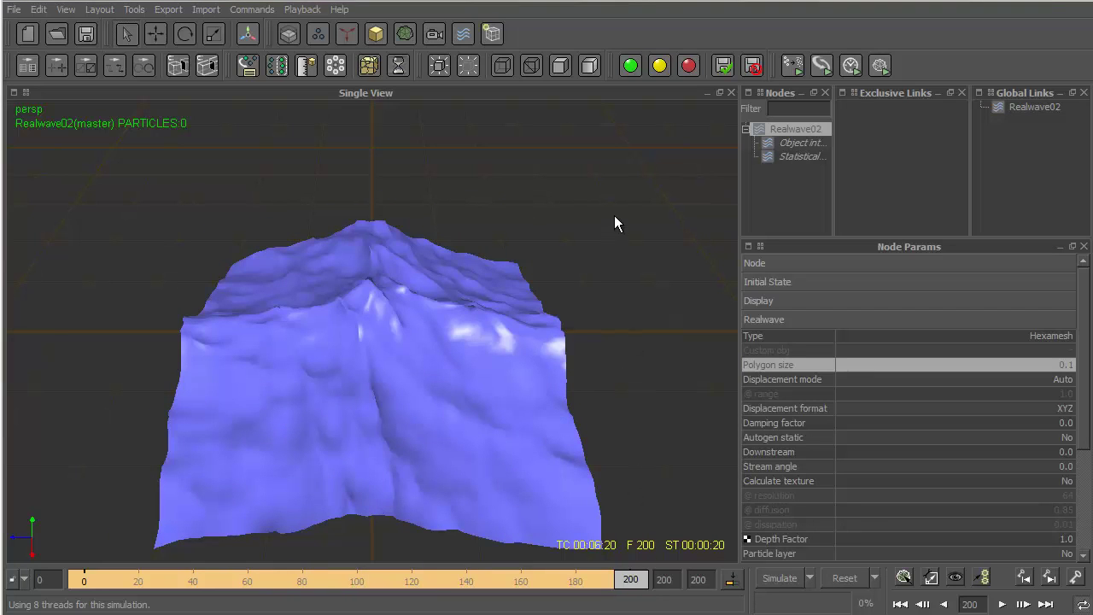
Step: Generate a video preview of the wave simulation, abort it partway and view the captured frames
left_click(304, 10)
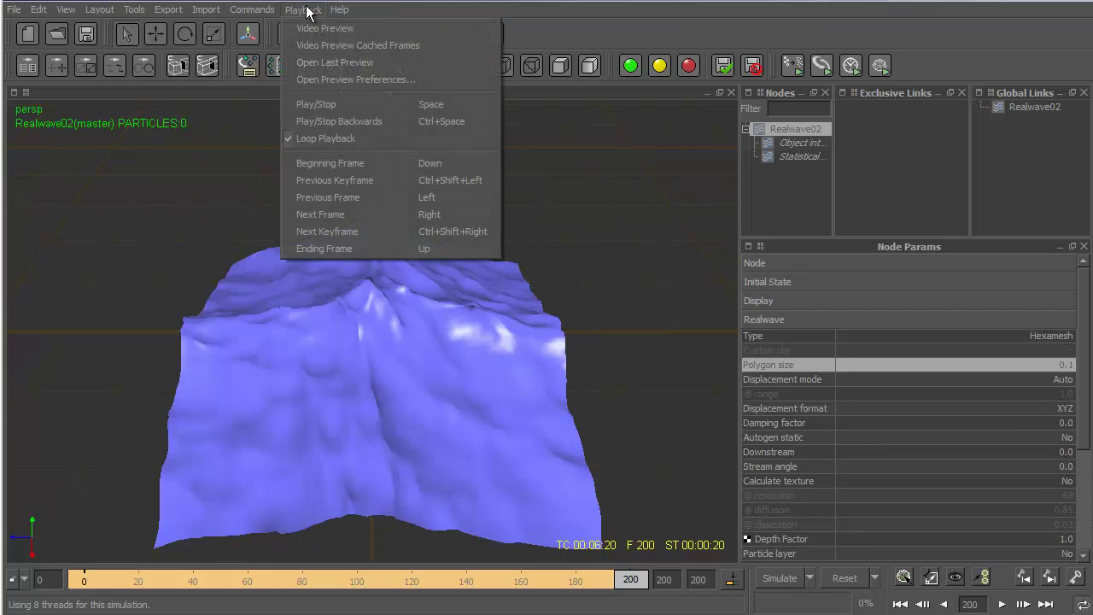
left_click(318, 29)
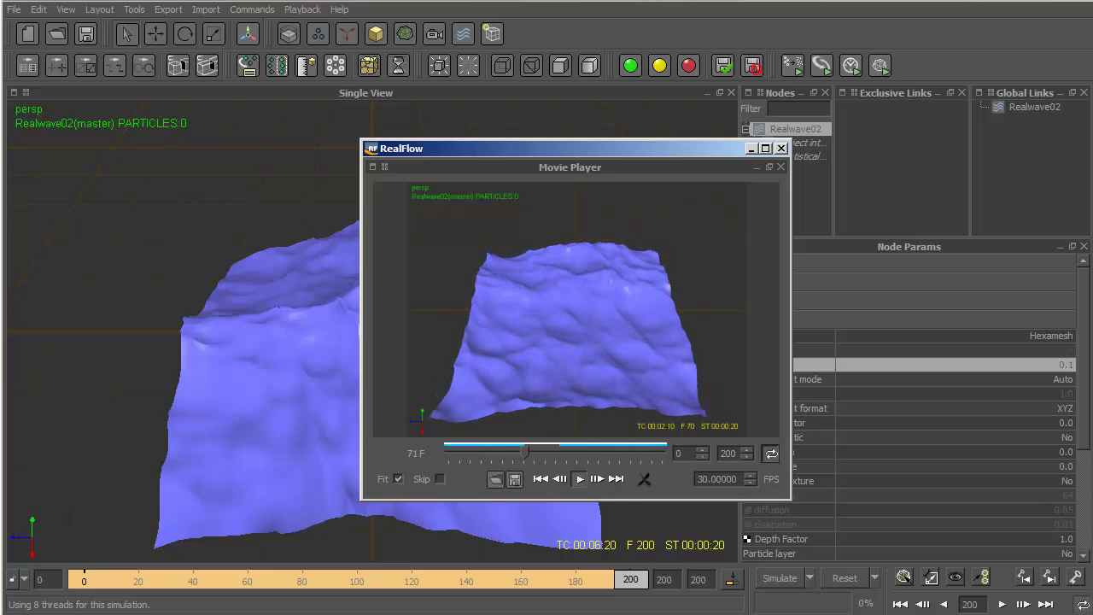
key("Escape")
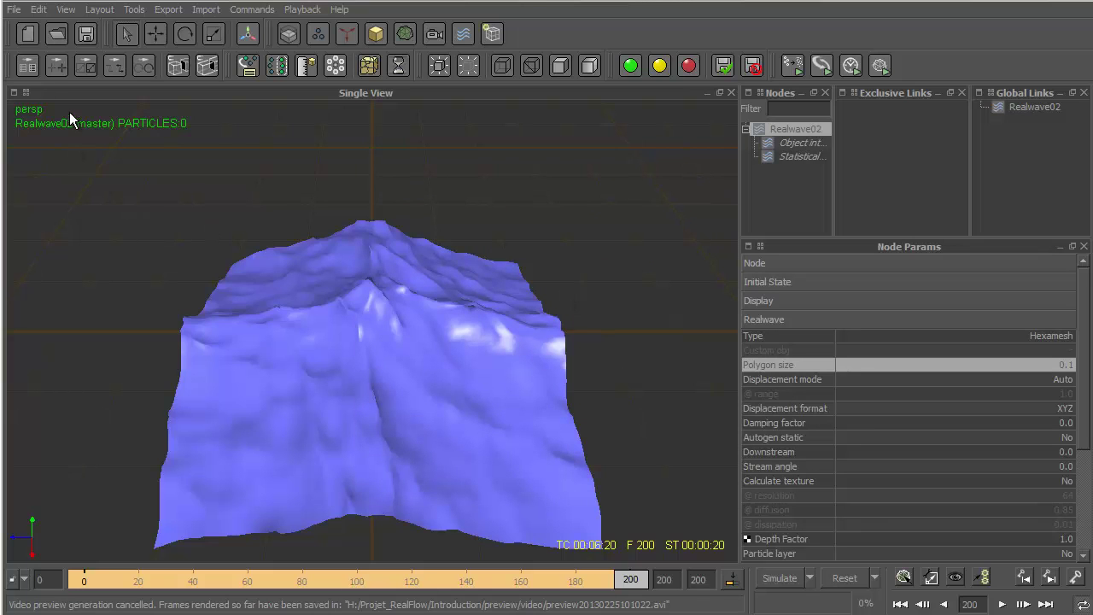
Step: In the preview preferences, check the size presets, keep PAL (video) and set the post action to Generate Video
left_click(14, 10)
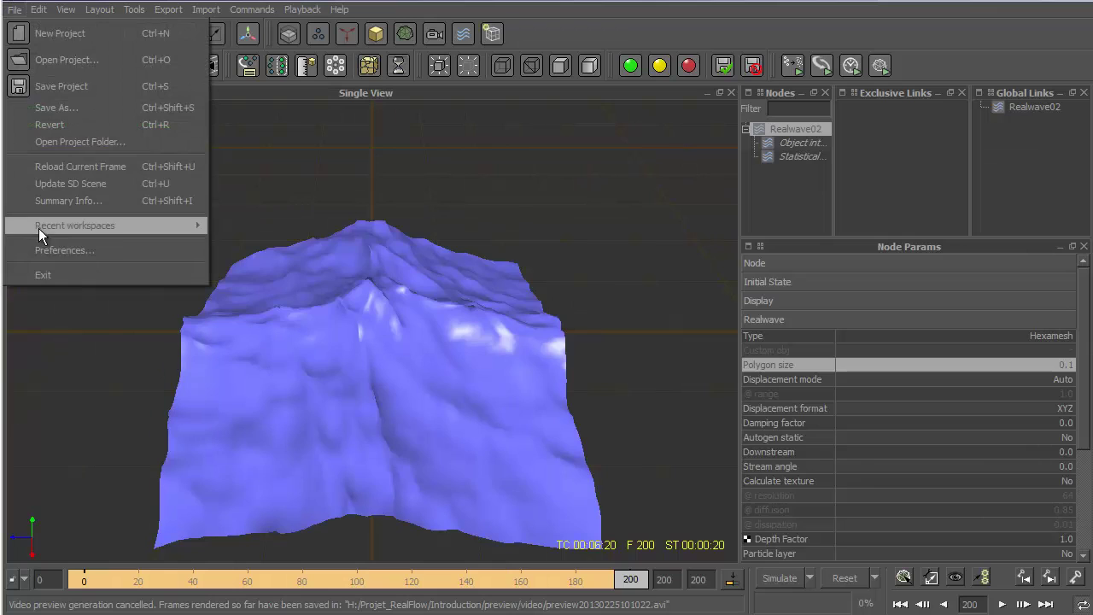
left_click(86, 256)
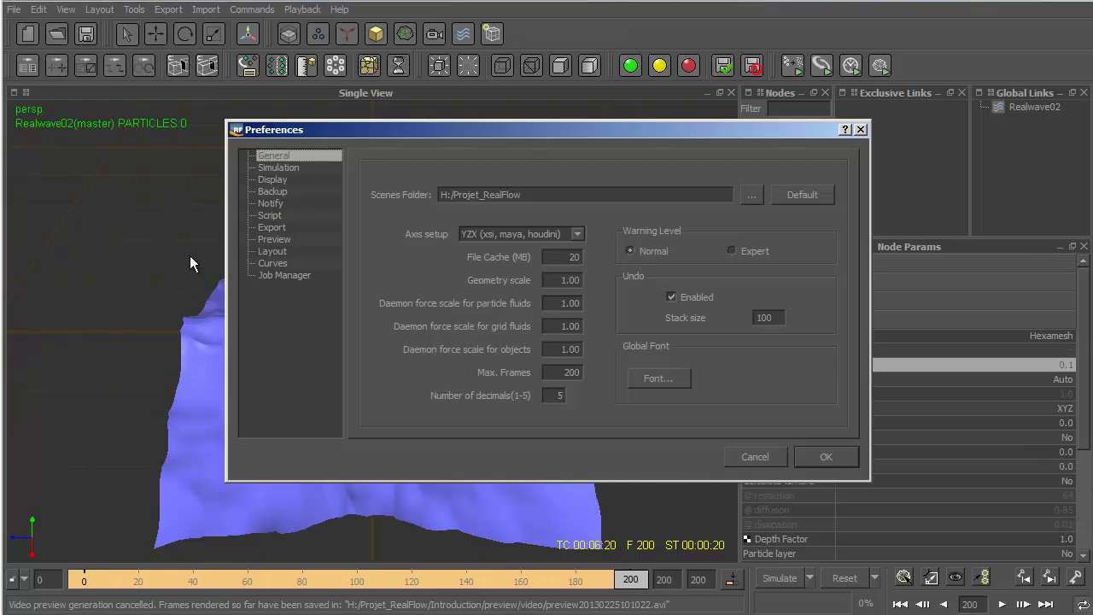
left_click(277, 240)
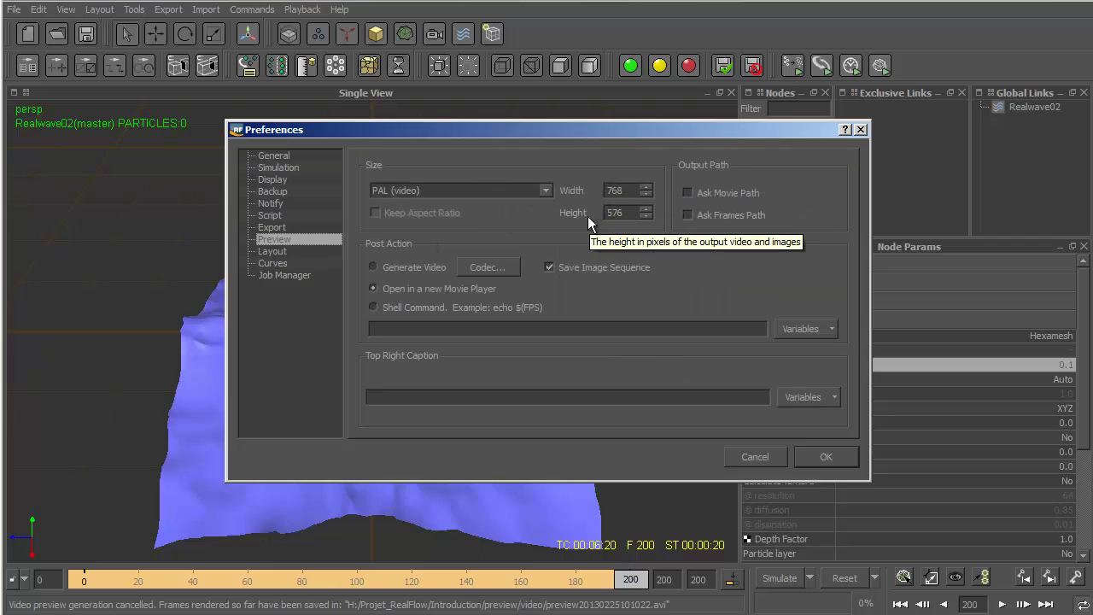
left_click(547, 190)
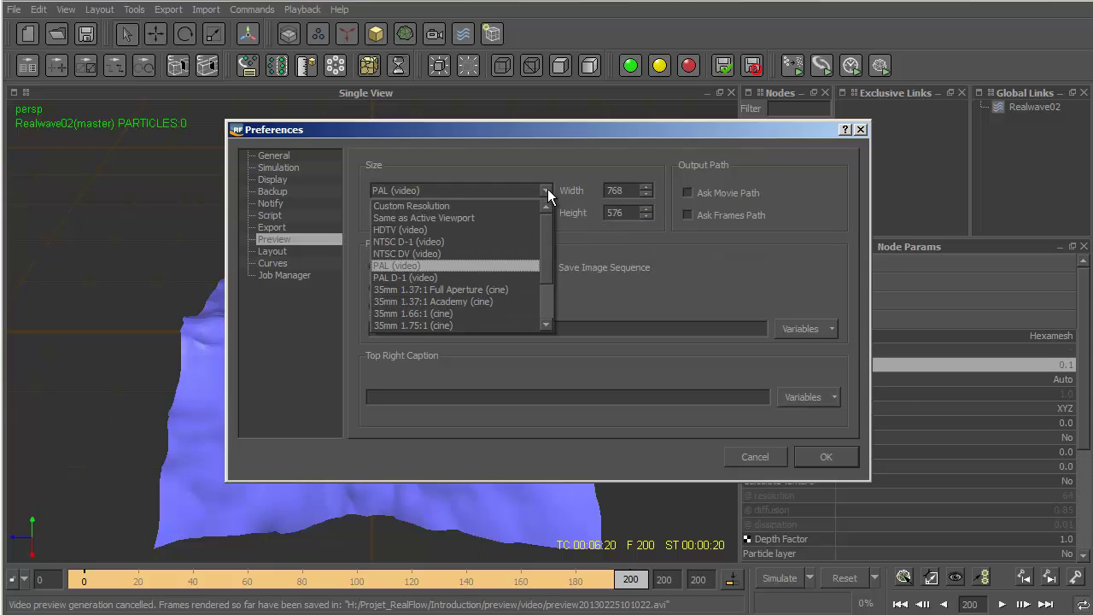
left_click(547, 189)
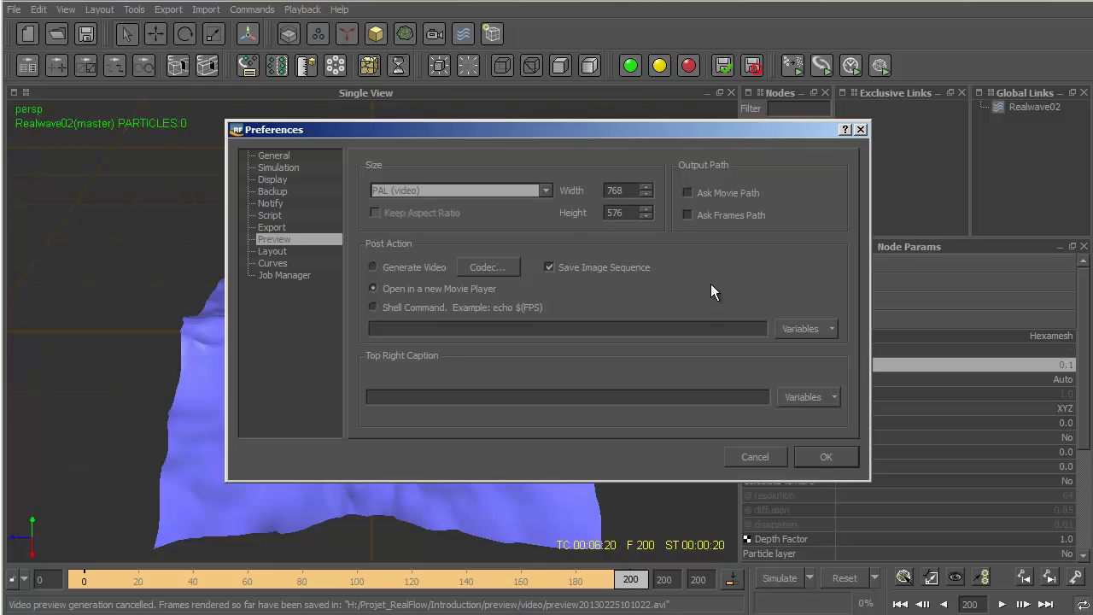
left_click(374, 268)
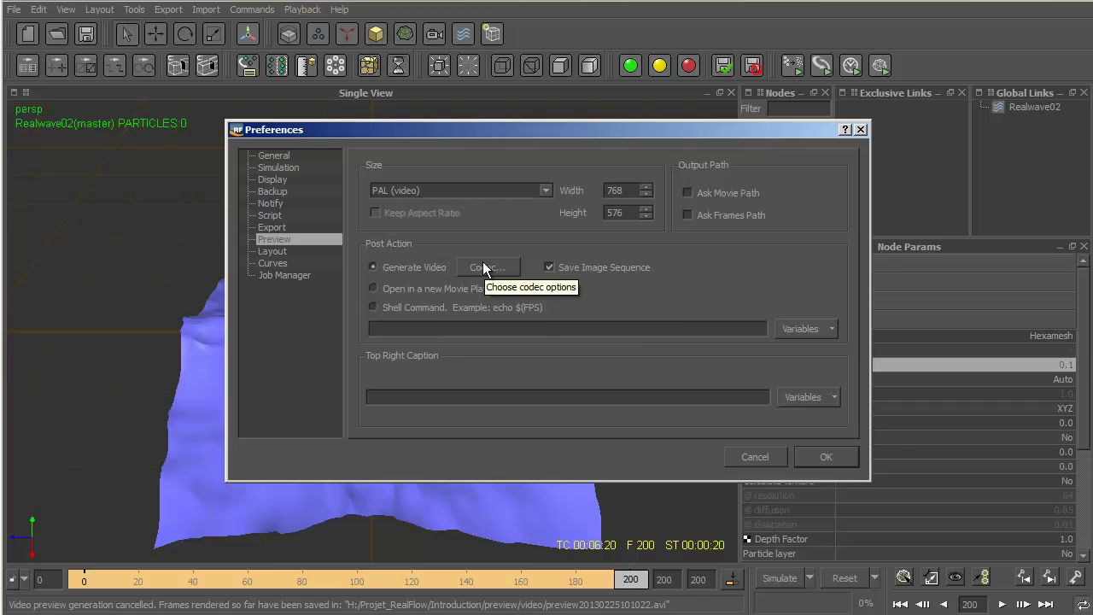
left_click(825, 456)
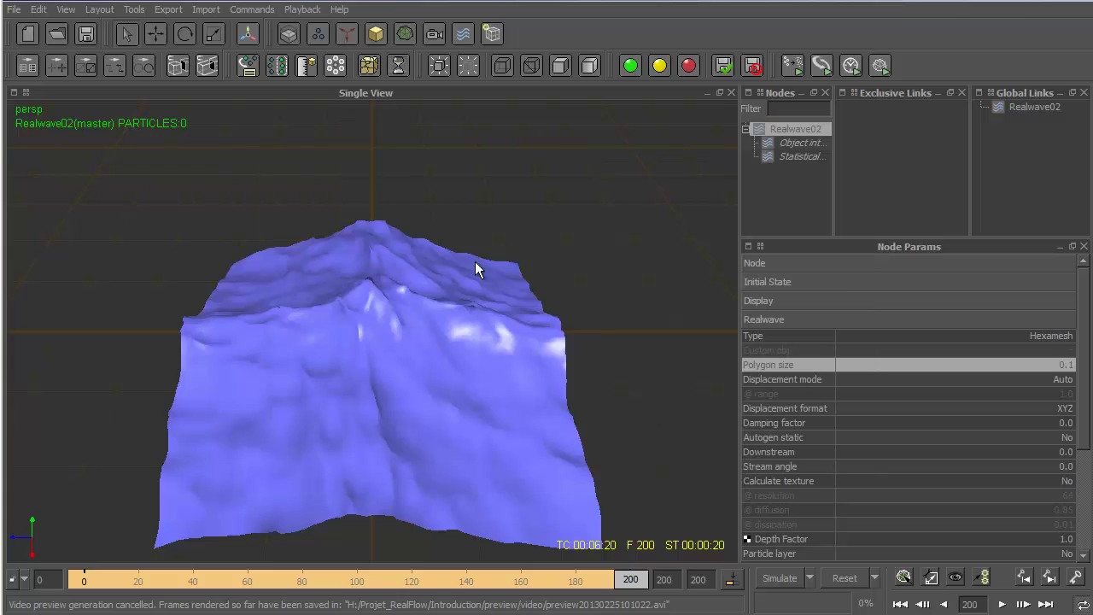
Step: Generate a new video preview as an AVI file and abort the capture partway through the frames
left_click(302, 9)
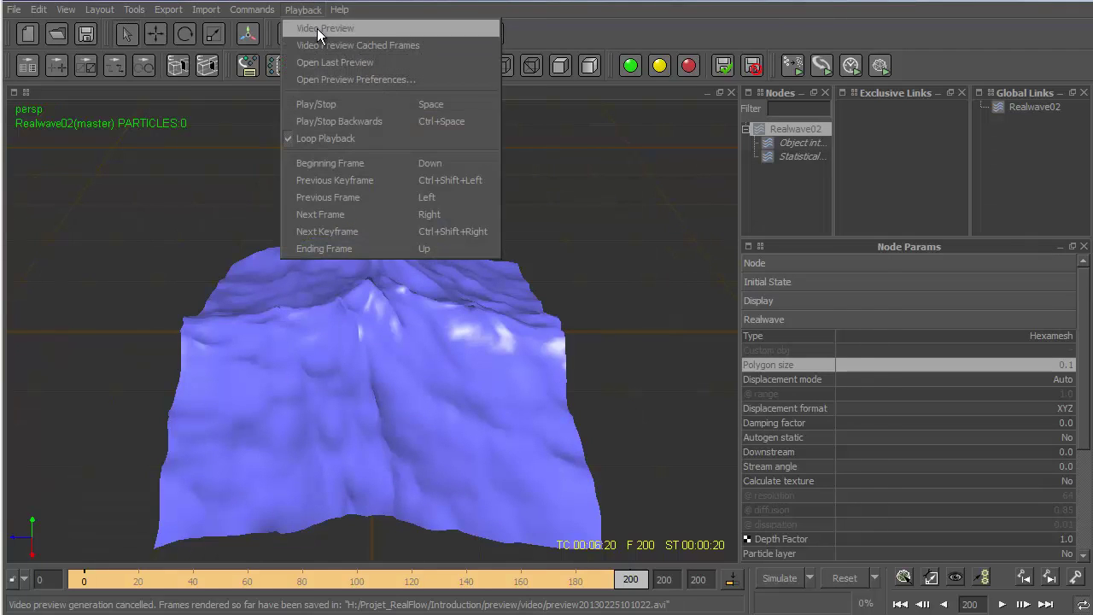
left_click(317, 28)
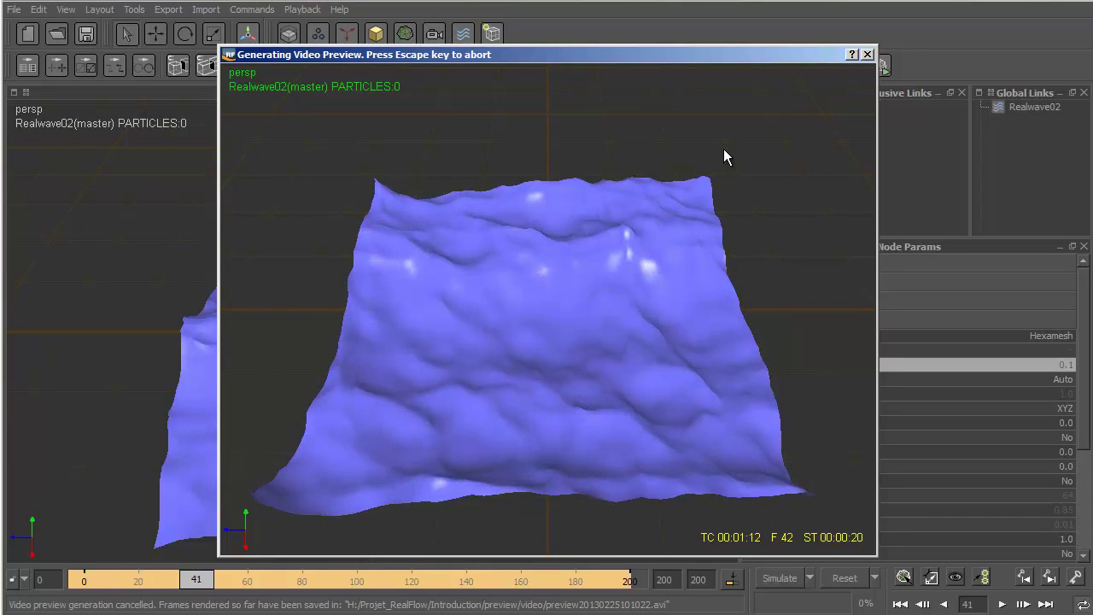
key("Escape")
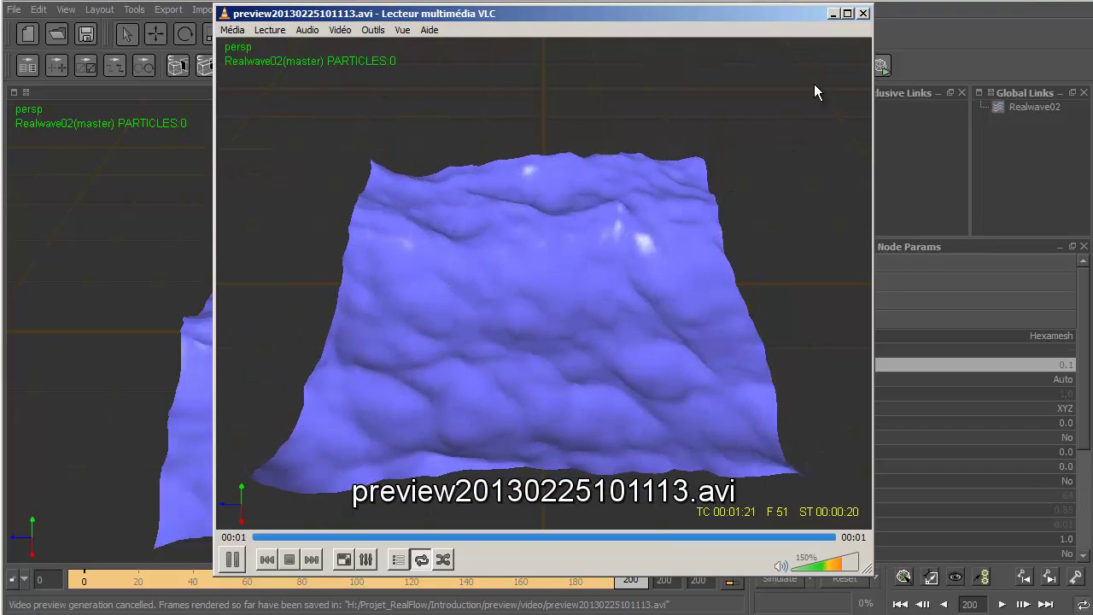
Step: Close the video player showing the preview and remove the Statistical Spectrum wave from Realwave02
left_click(863, 12)
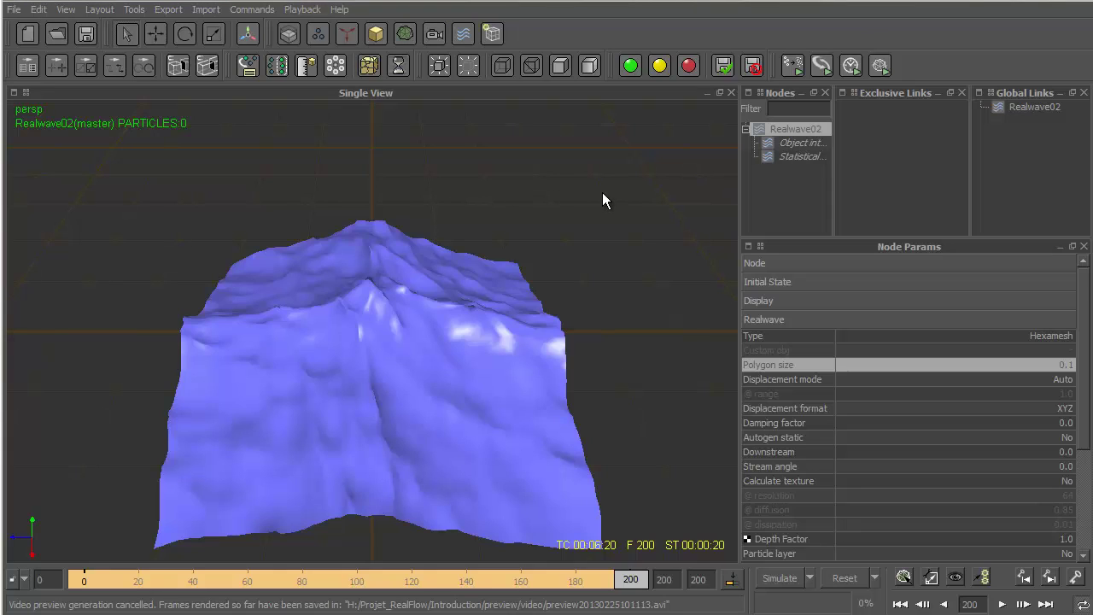
left_click(797, 158)
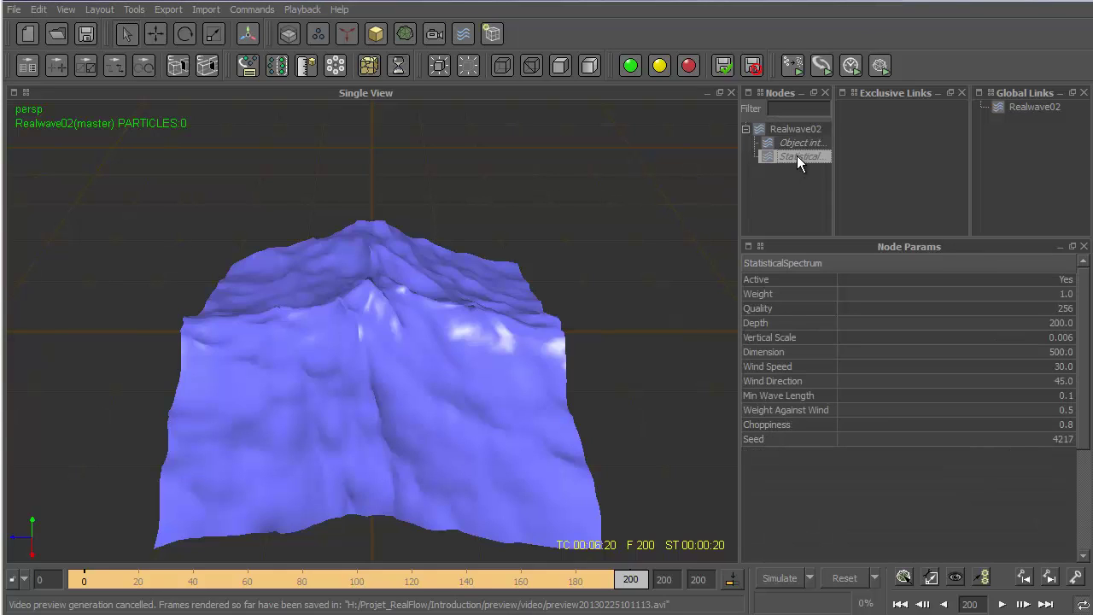
right_click(798, 159)
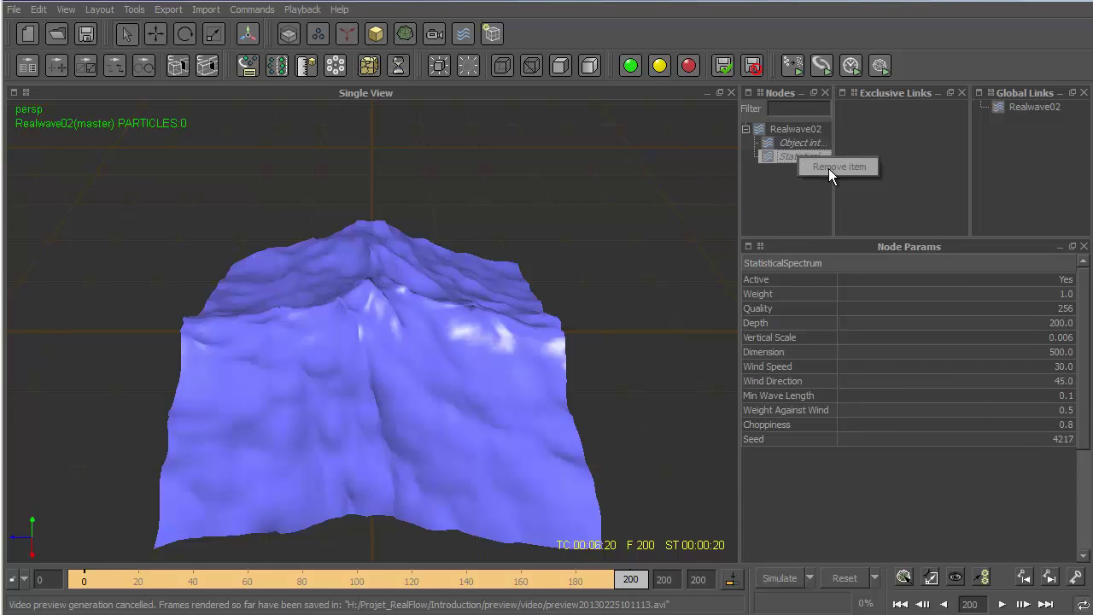
left_click(828, 168)
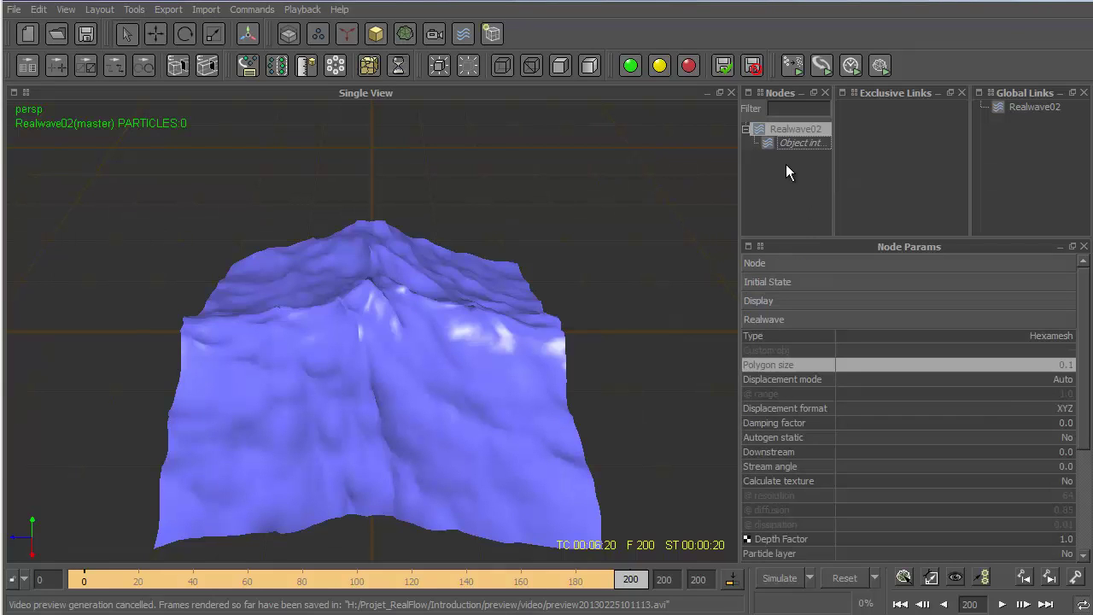
Step: Add a Fractal wave to Realwave02 and reset all simulation data
right_click(783, 137)
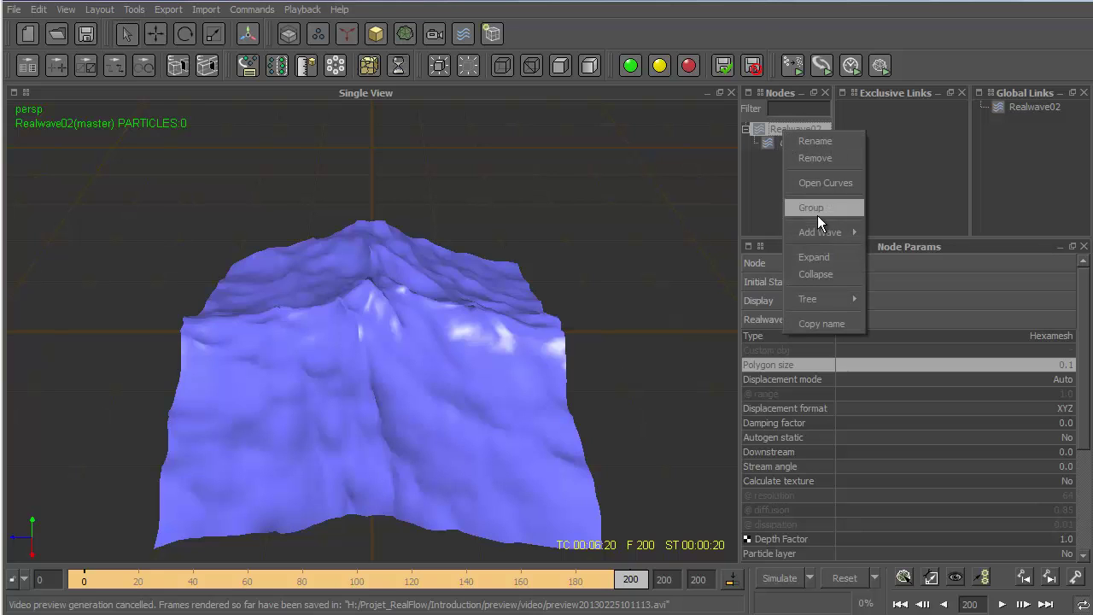
mouse_move(836, 234)
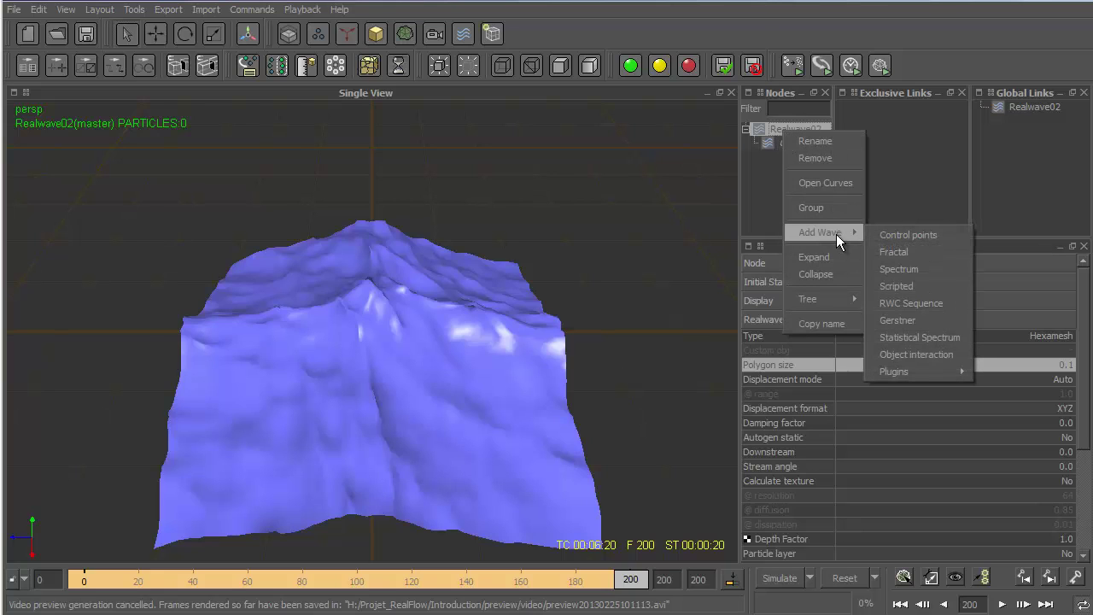
left_click(917, 251)
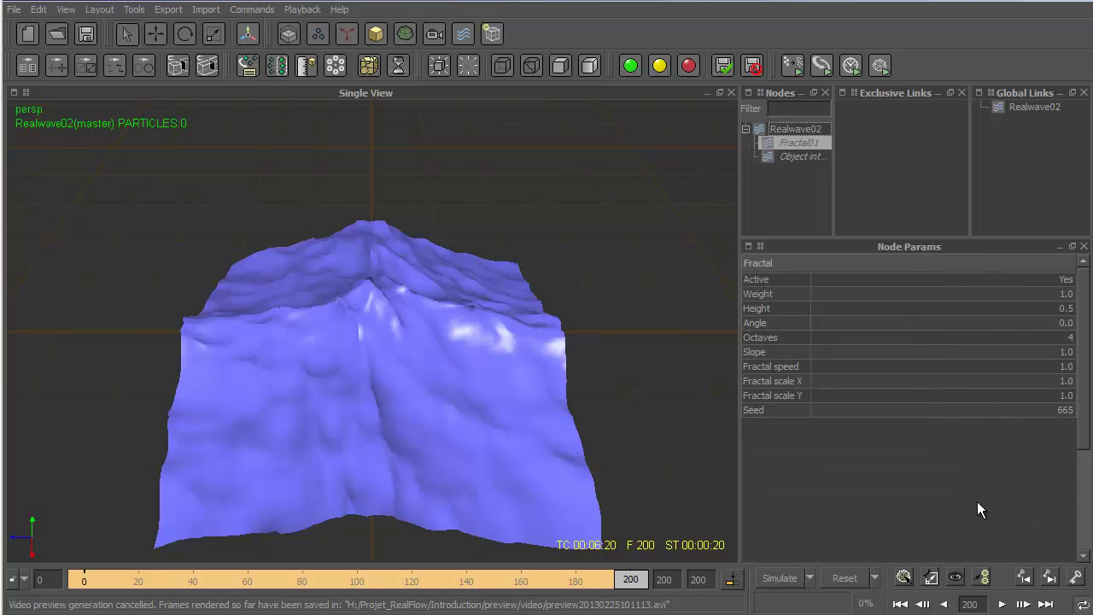
left_click(841, 578)
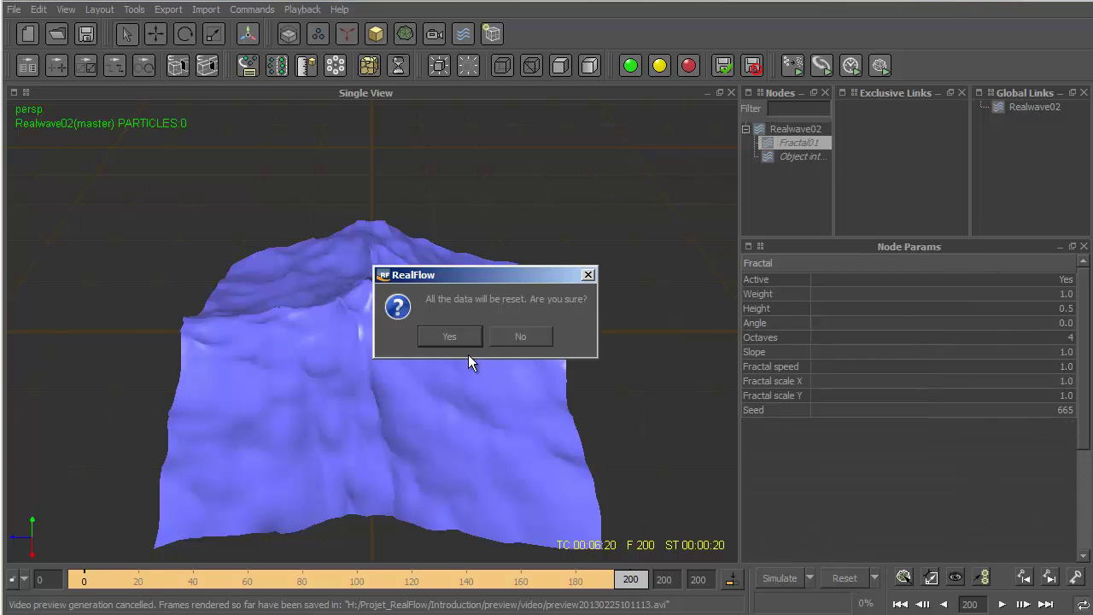
left_click(472, 338)
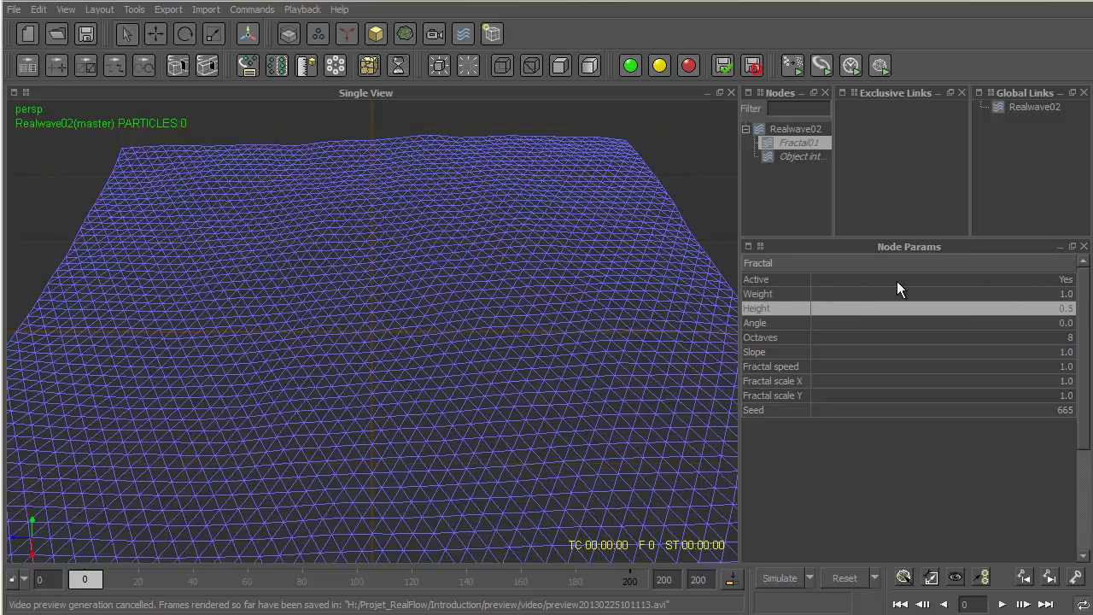
Step: Examine the Fractal wave's Active, Weight, Height and Angle parameters, leaving their values as they are
left_click(1069, 283)
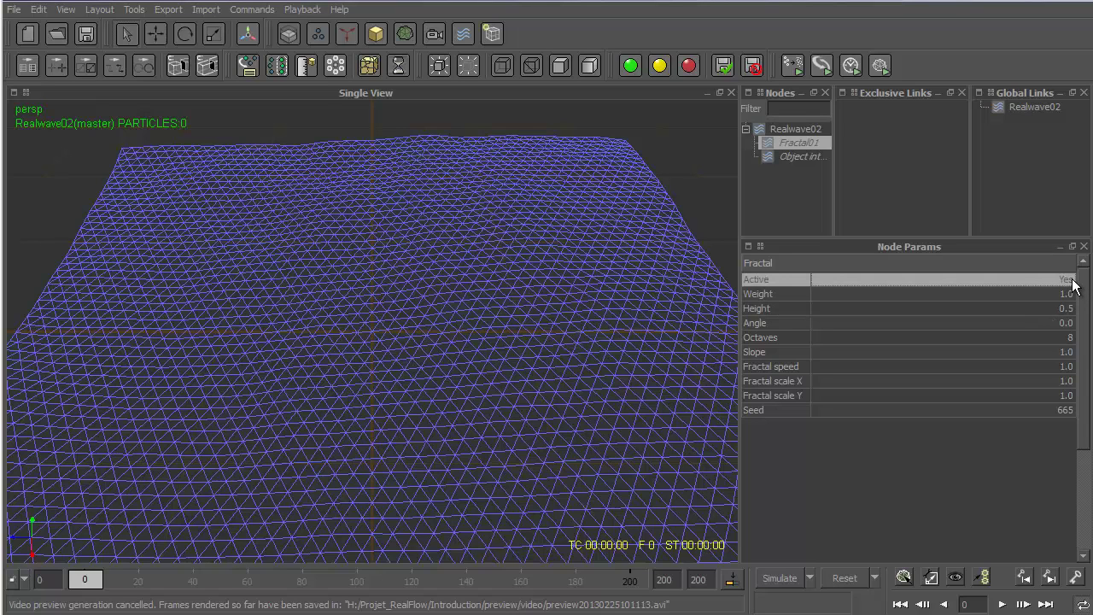
left_click(1065, 281)
left_click(1067, 284)
left_click(1010, 294)
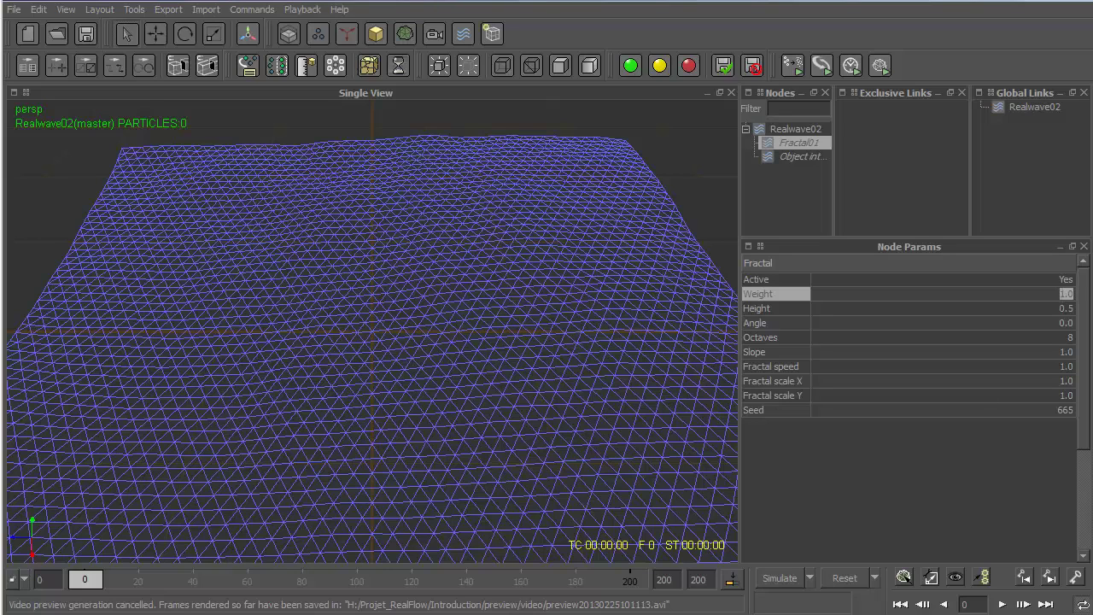
key("Return")
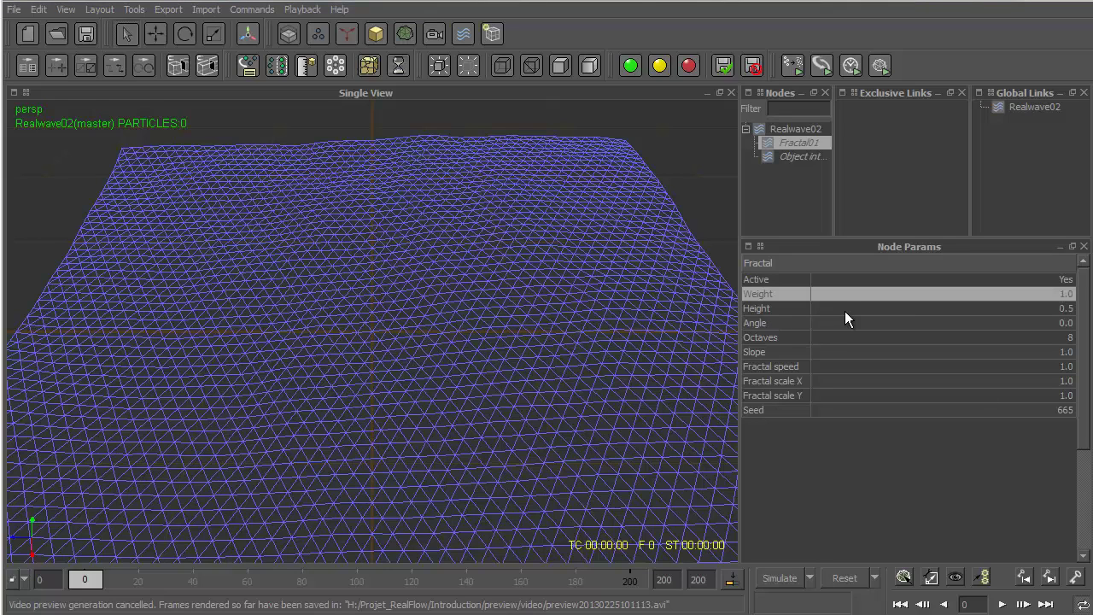
left_click(1044, 310)
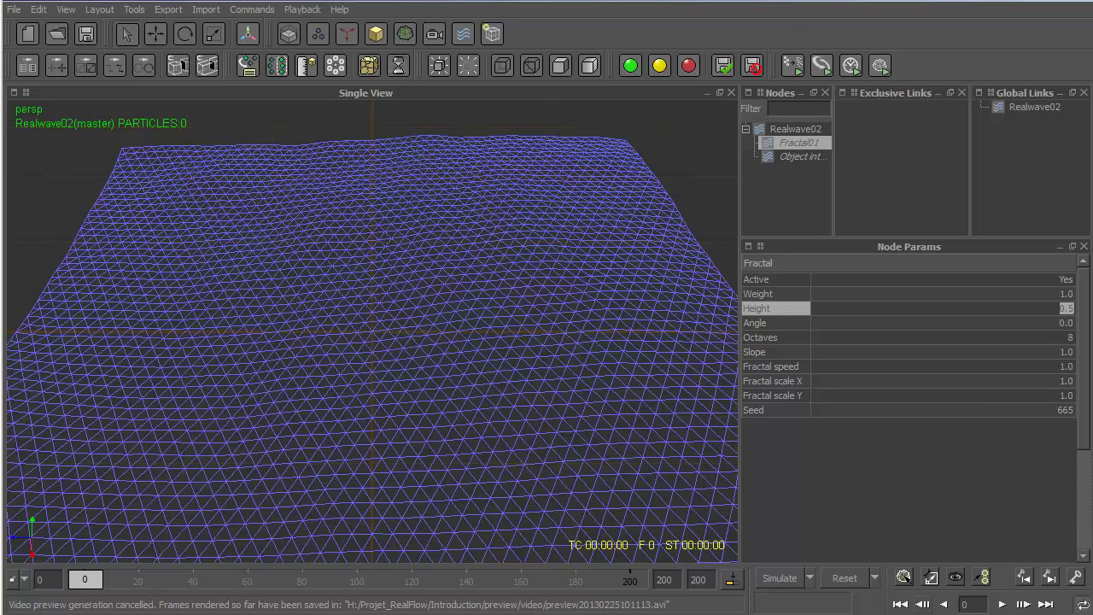
key("Return")
left_click(1031, 322)
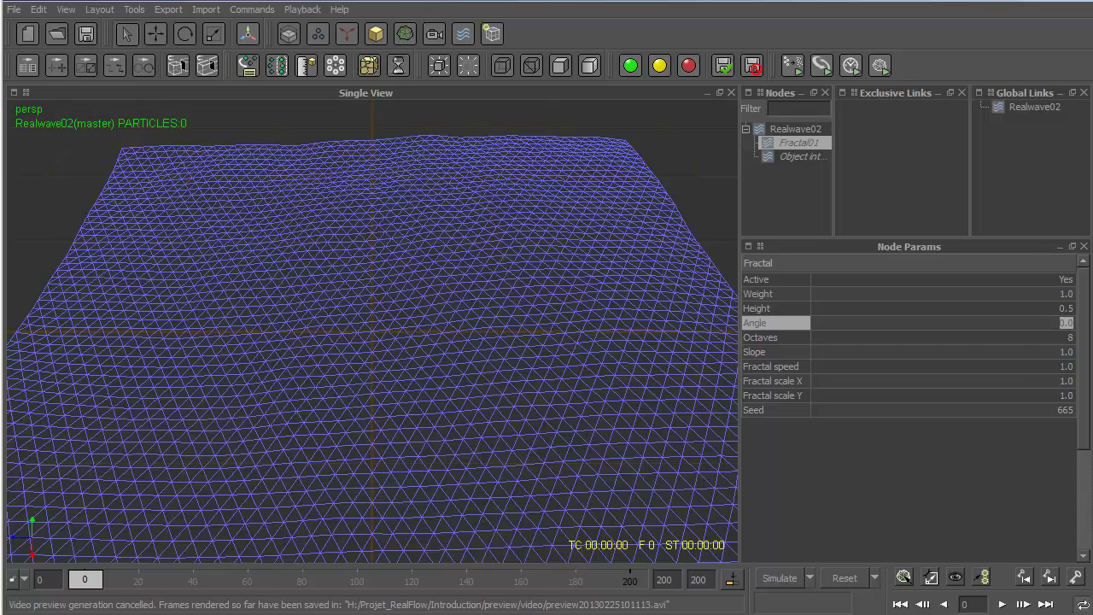
key("Return")
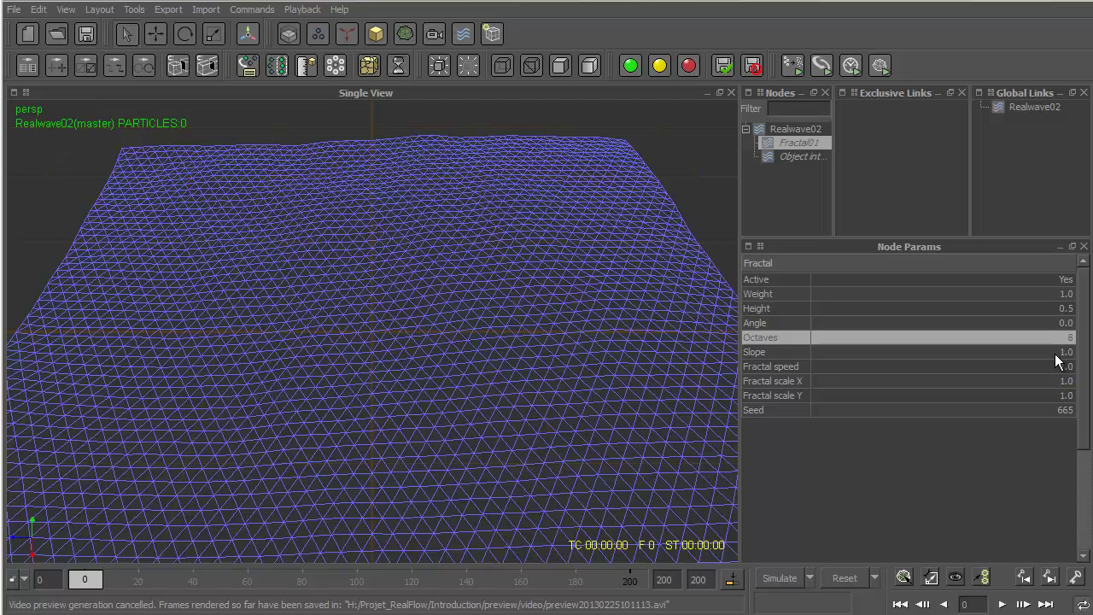
Step: Examine the Fractal wave's Fractal speed, Fractal scale X and Y, Seed and Slope parameters
left_click(886, 368)
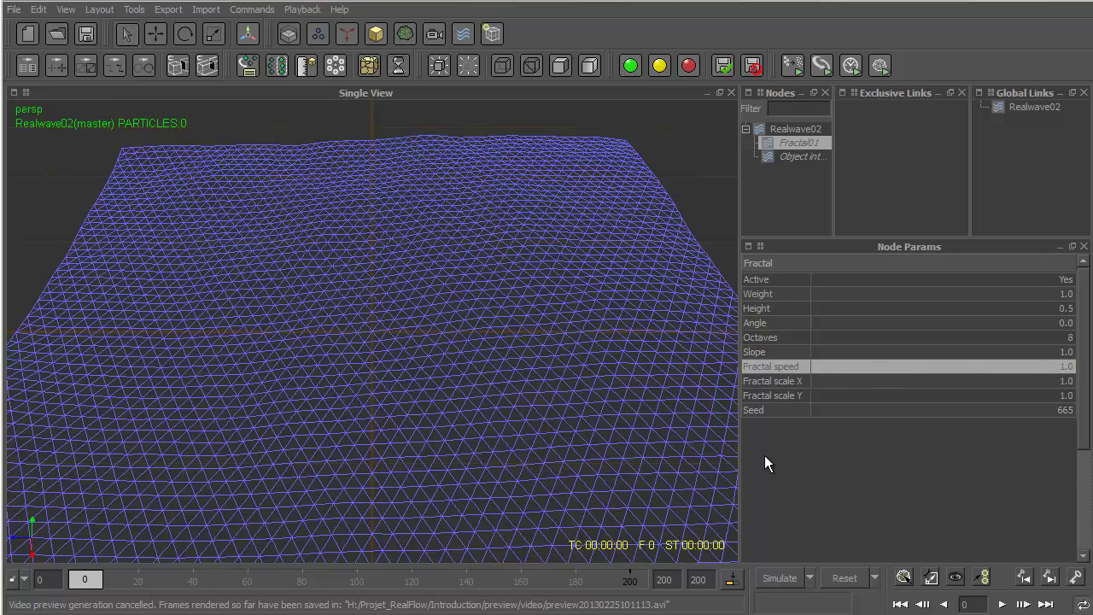
left_click(849, 382)
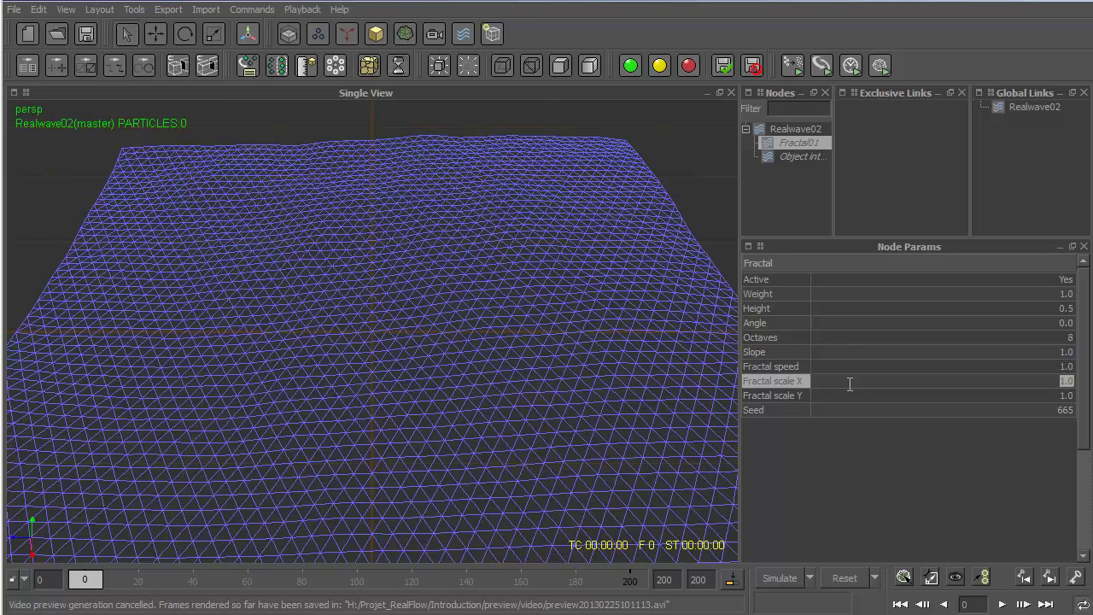
left_click(857, 396)
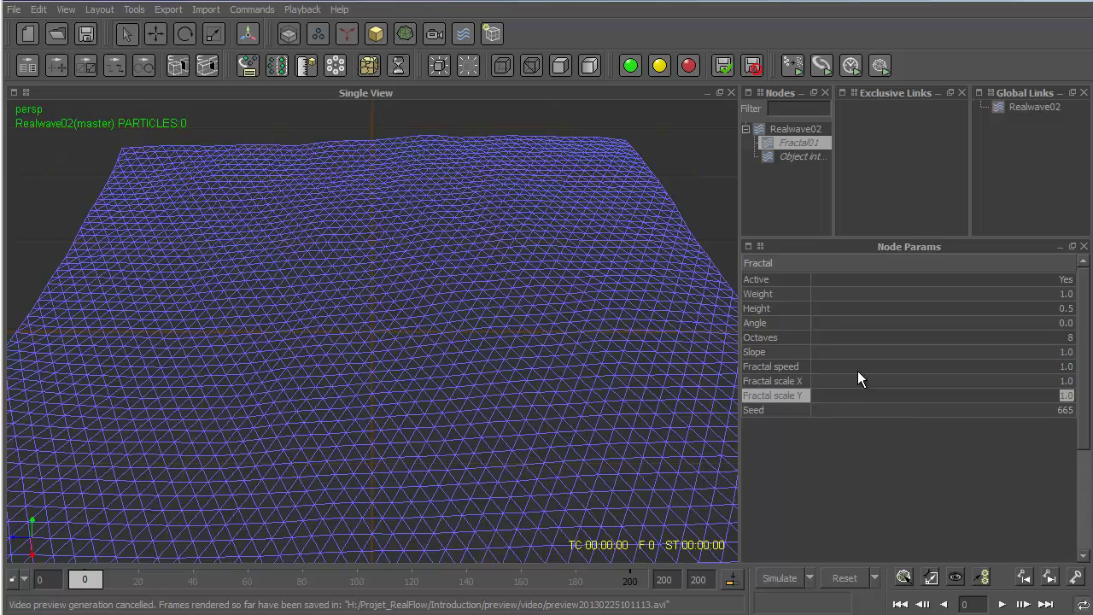
left_click(868, 380)
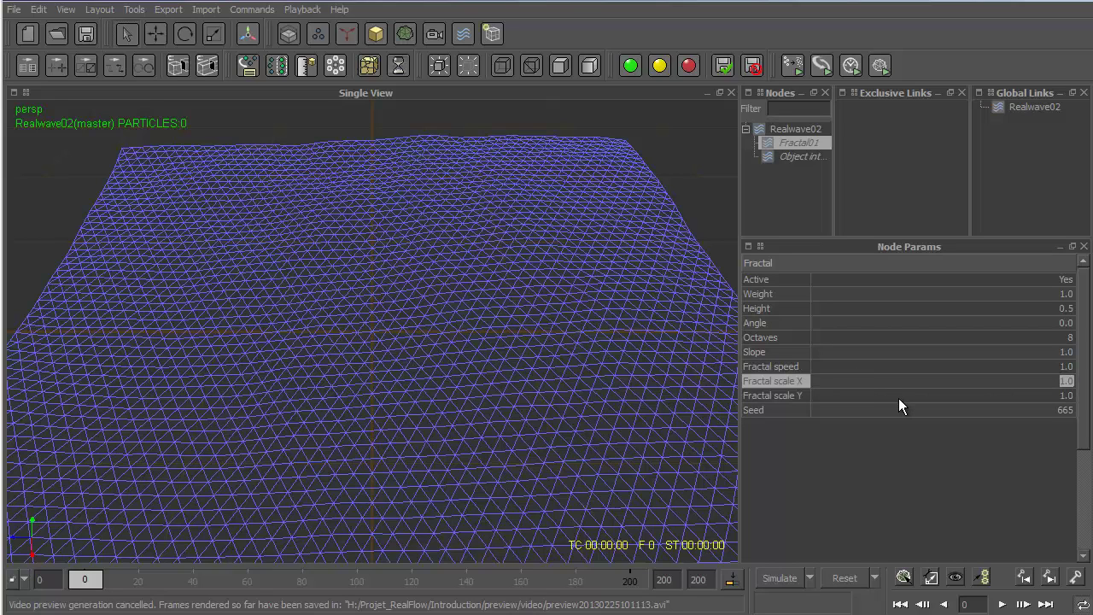
left_click(760, 421)
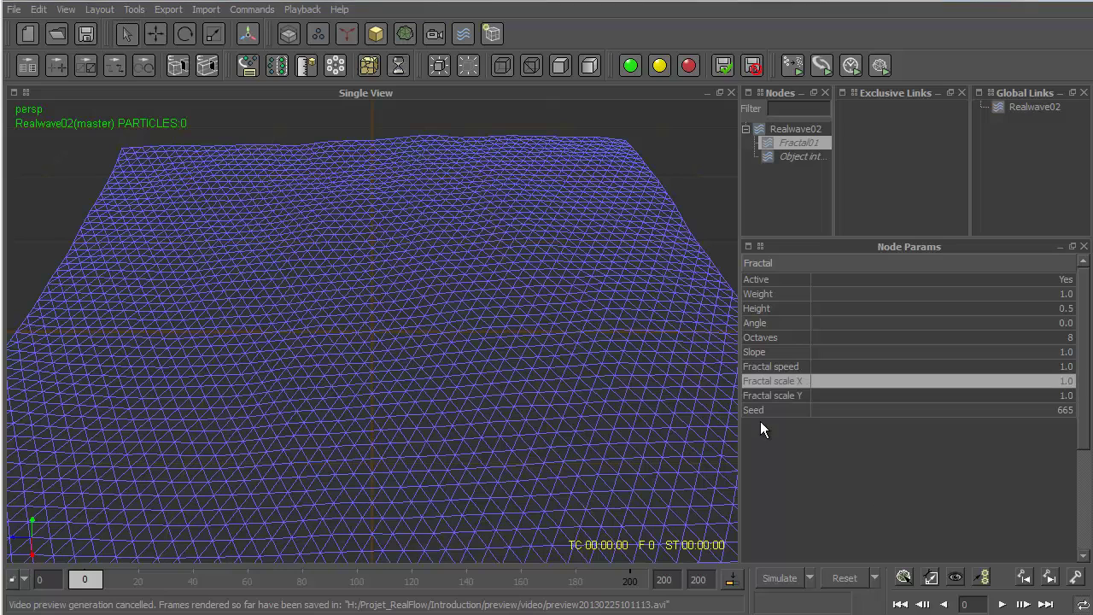
left_click(928, 414)
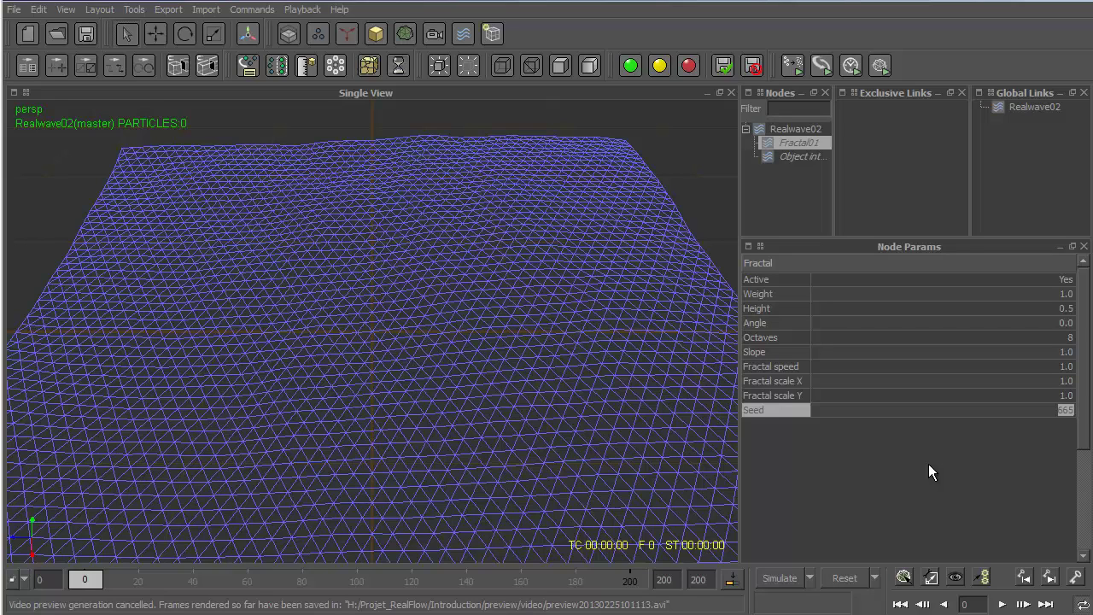
left_click(896, 352)
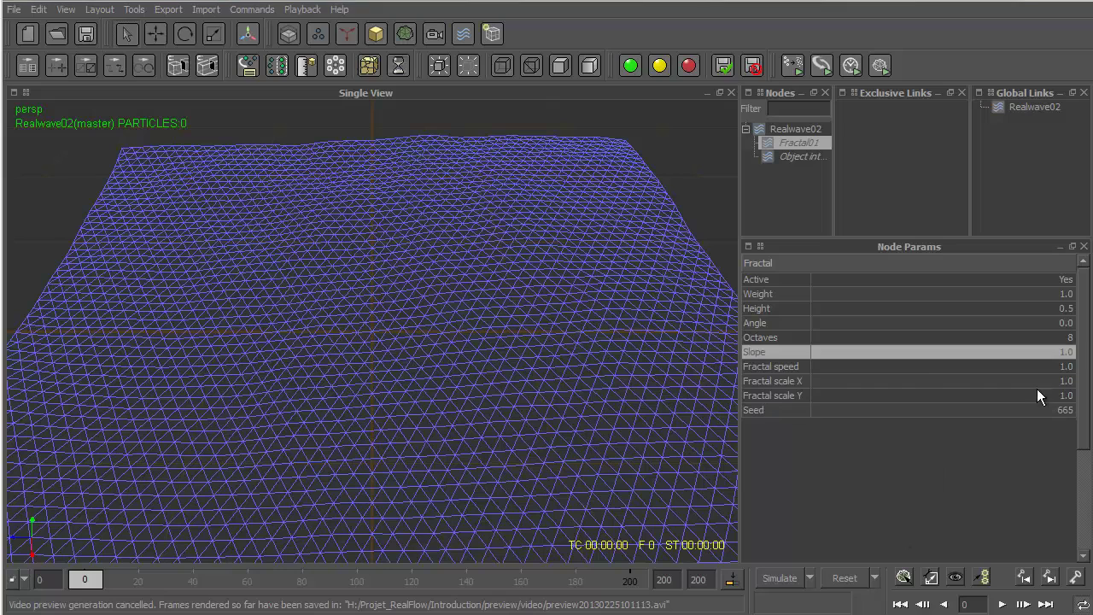
Step: Set the Fractal wave's Octaves to 10 and its Slope to 4.0
double_click(1070, 337)
type("10")
key("Return")
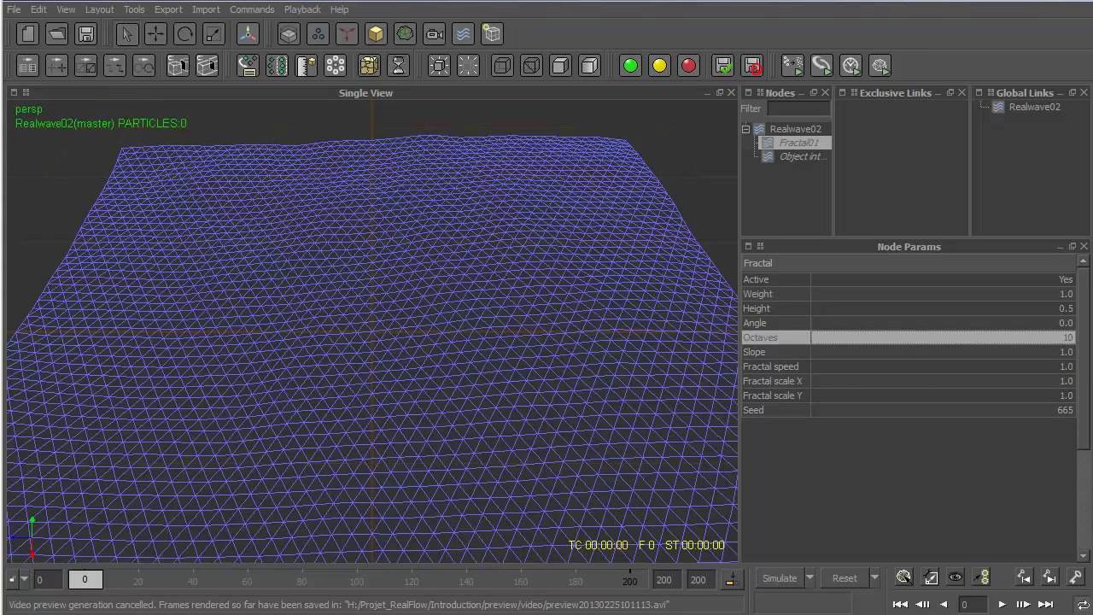
double_click(1070, 352)
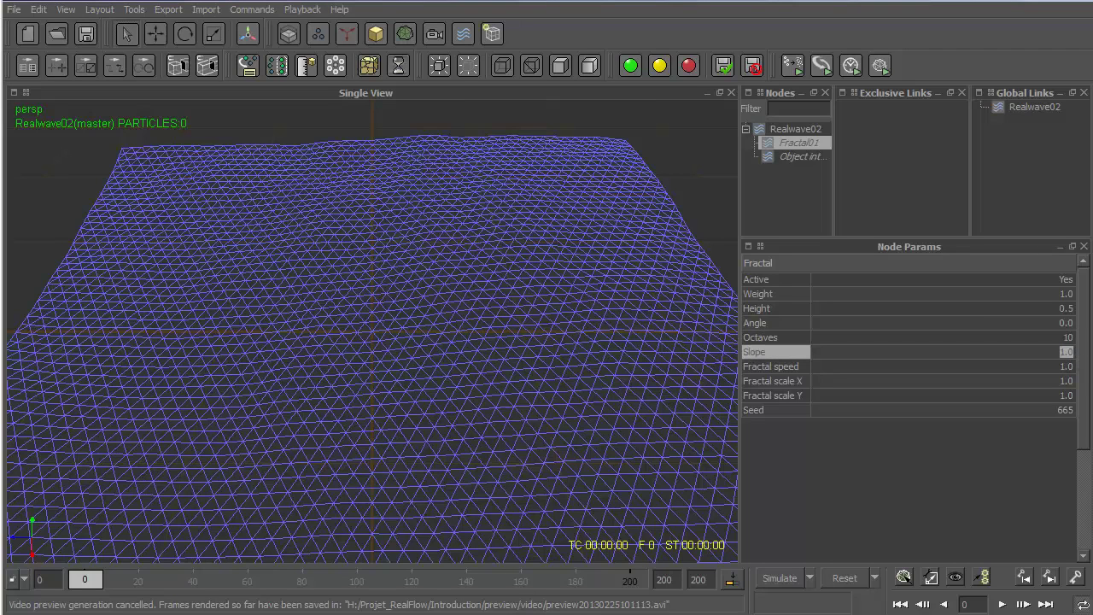
type("4")
key("Return")
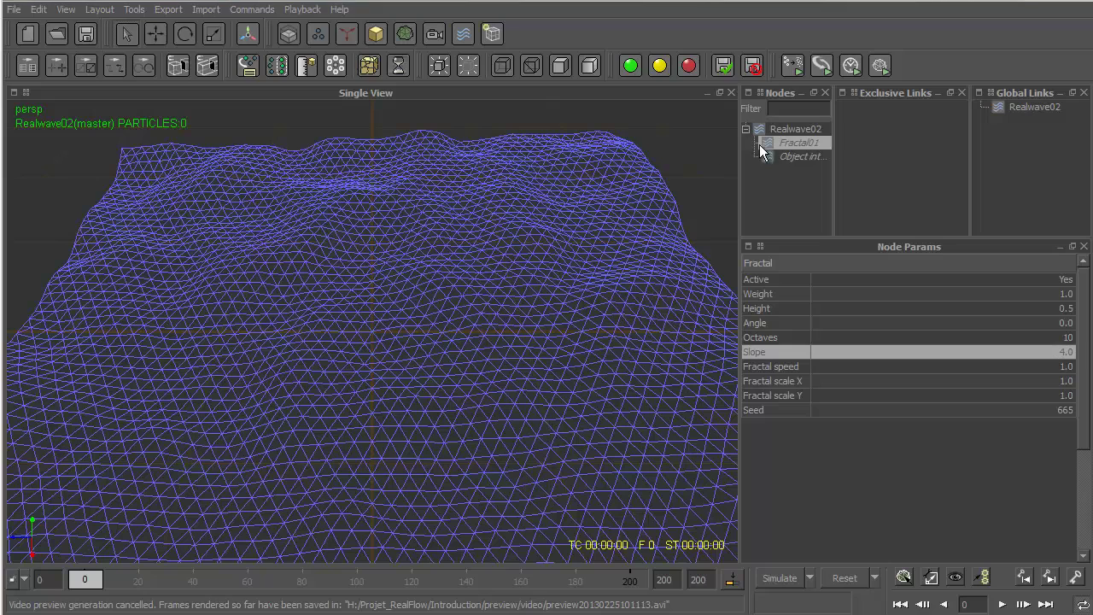
Step: Set the polygon size of Realwave02 to 0.025 and display the surface smooth-shaded
left_click(796, 132)
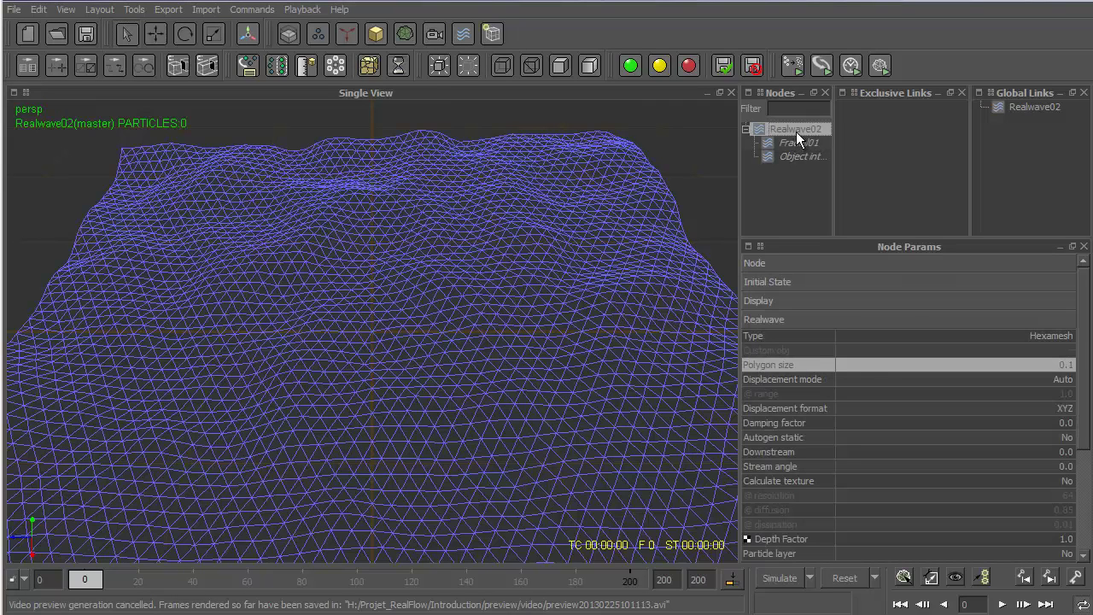
double_click(1062, 366)
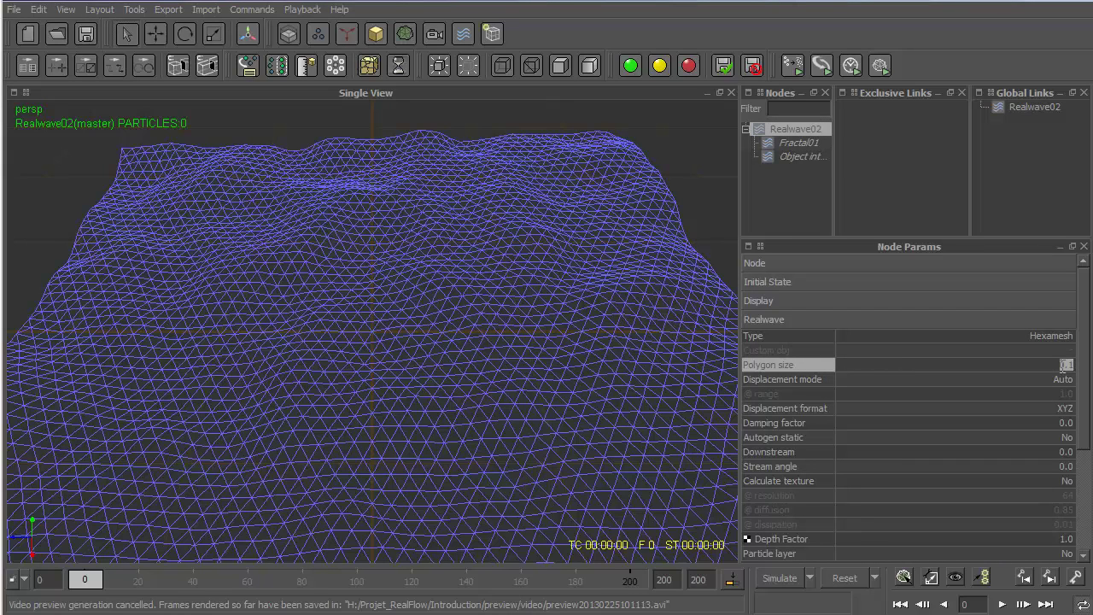
type("0.025")
key("Return")
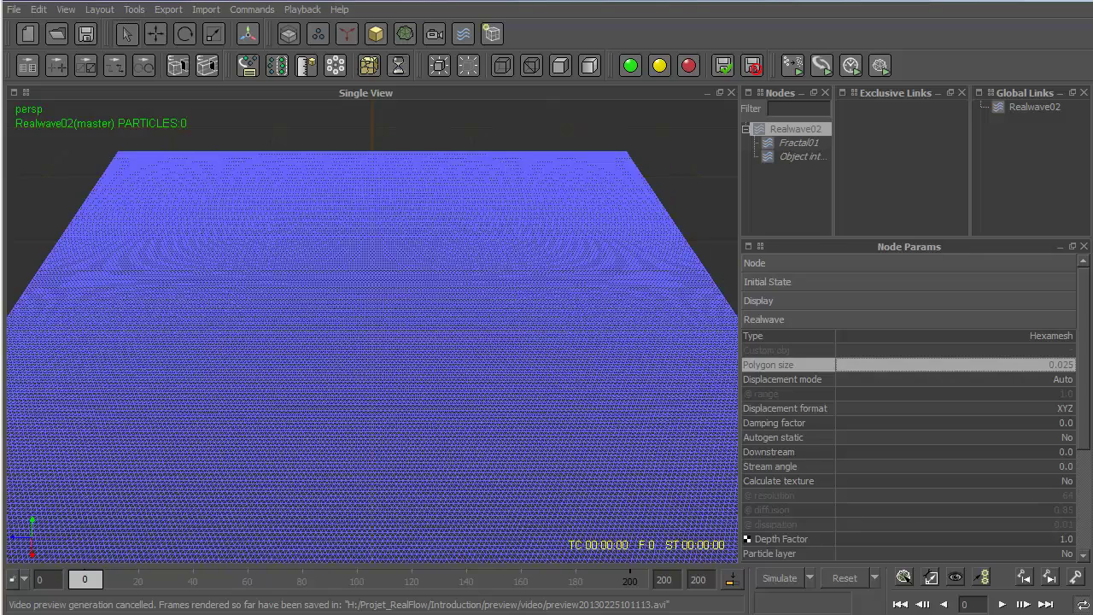
left_click(447, 340)
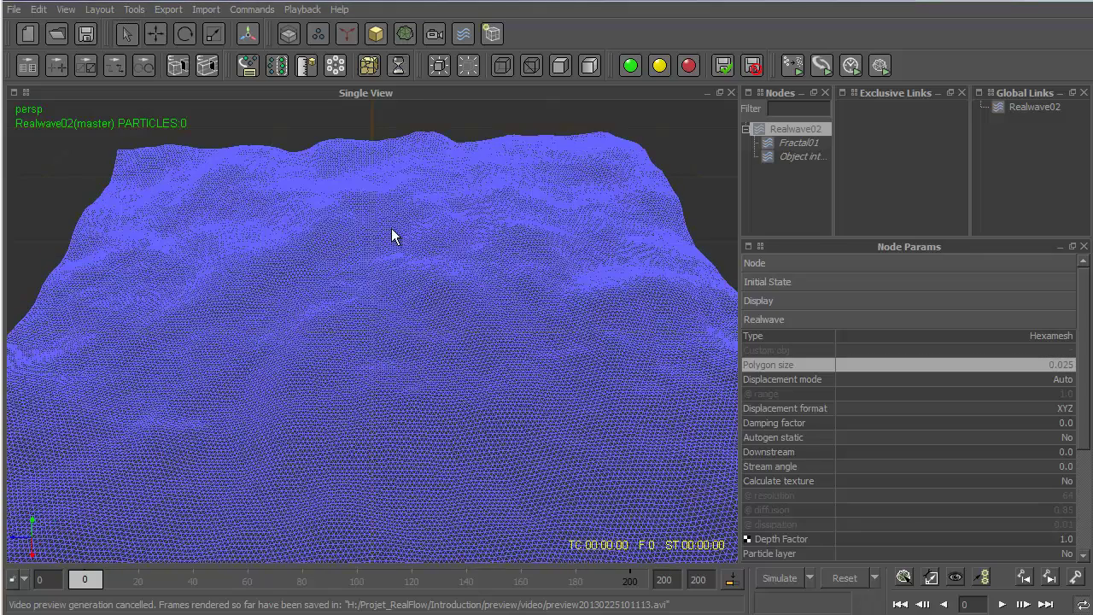
left_click(588, 67)
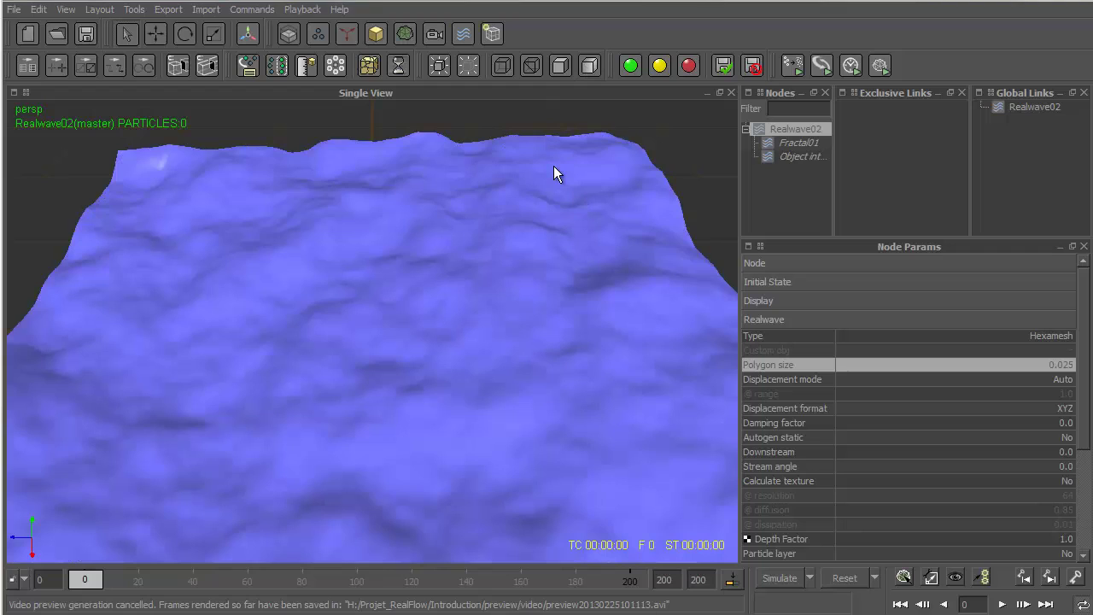
Step: Add a Gerstner wave to Realwave02 alongside the Fractal wave
right_click(793, 133)
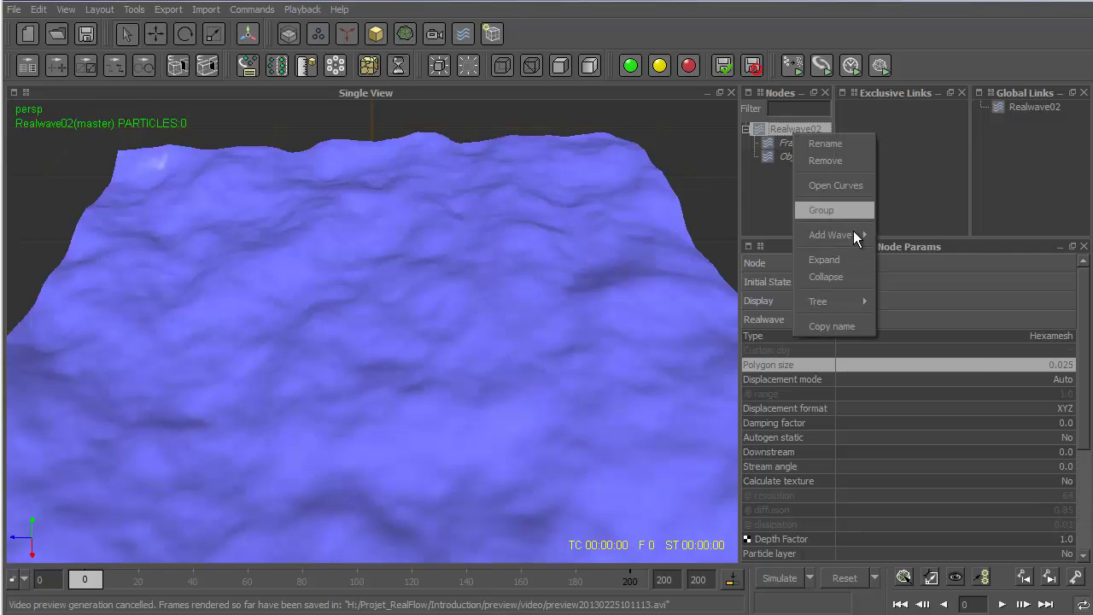
mouse_move(854, 231)
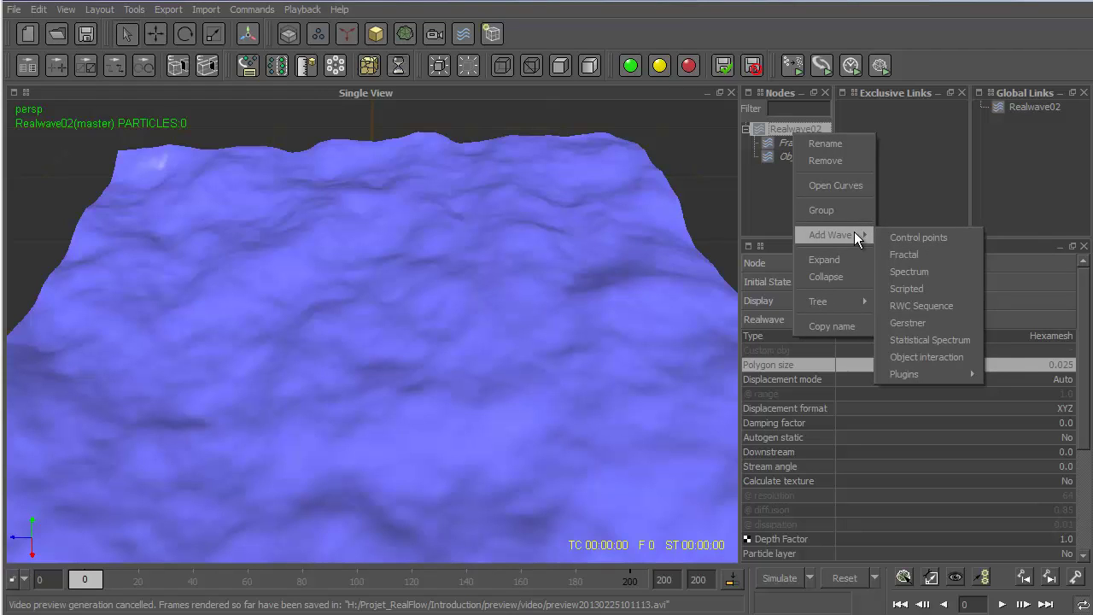
left_click(968, 324)
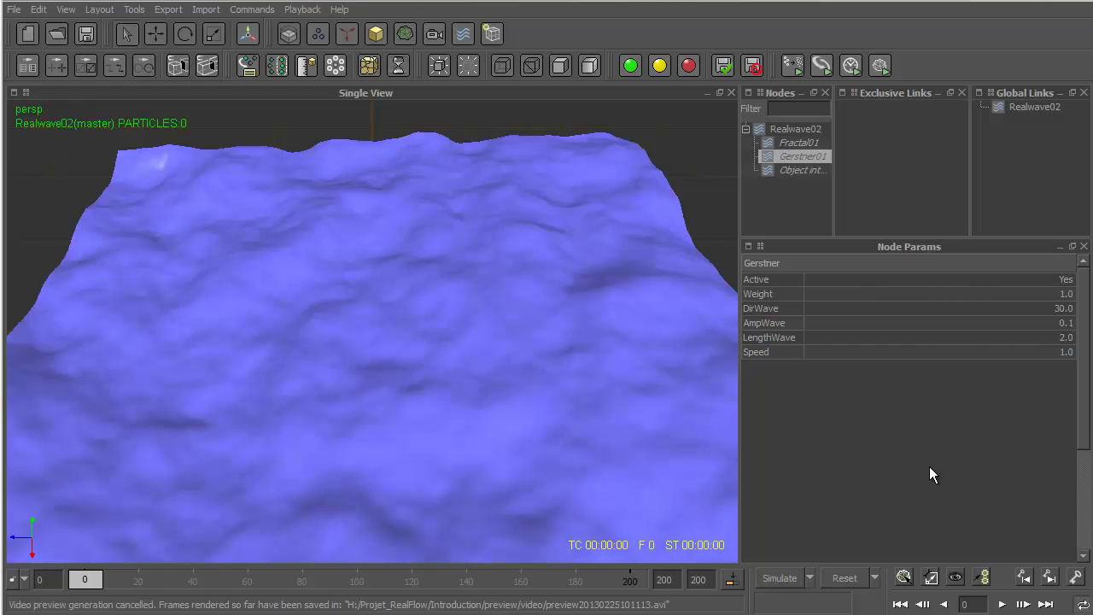
Step: Switch the Gerstner wave's Active parameter off and back on, and inspect its DirWave parameter
double_click(905, 280)
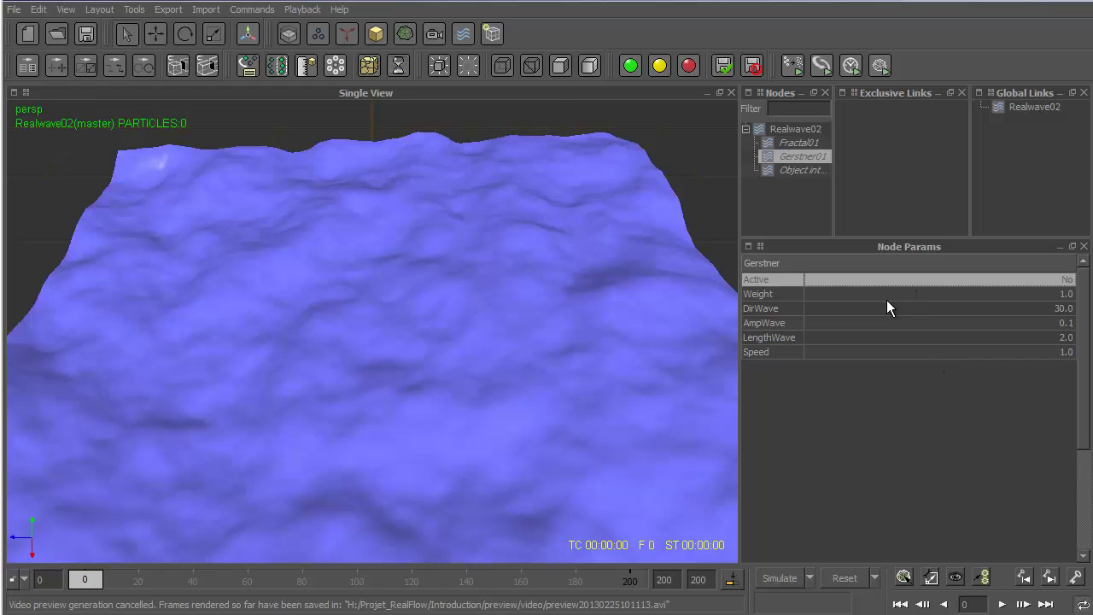
double_click(1067, 280)
left_click(951, 309)
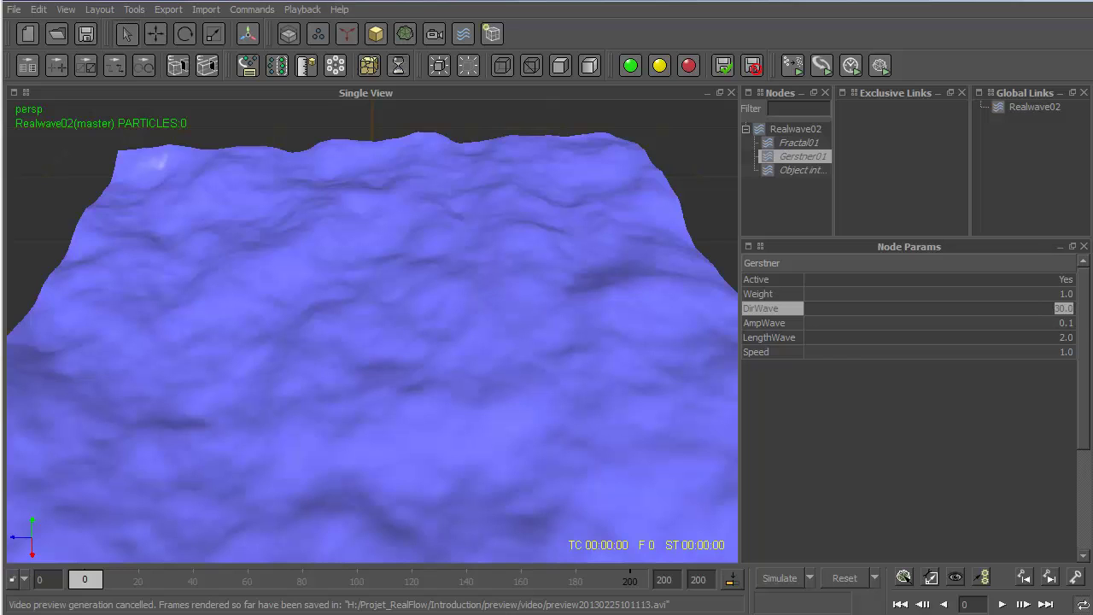
key("Tab")
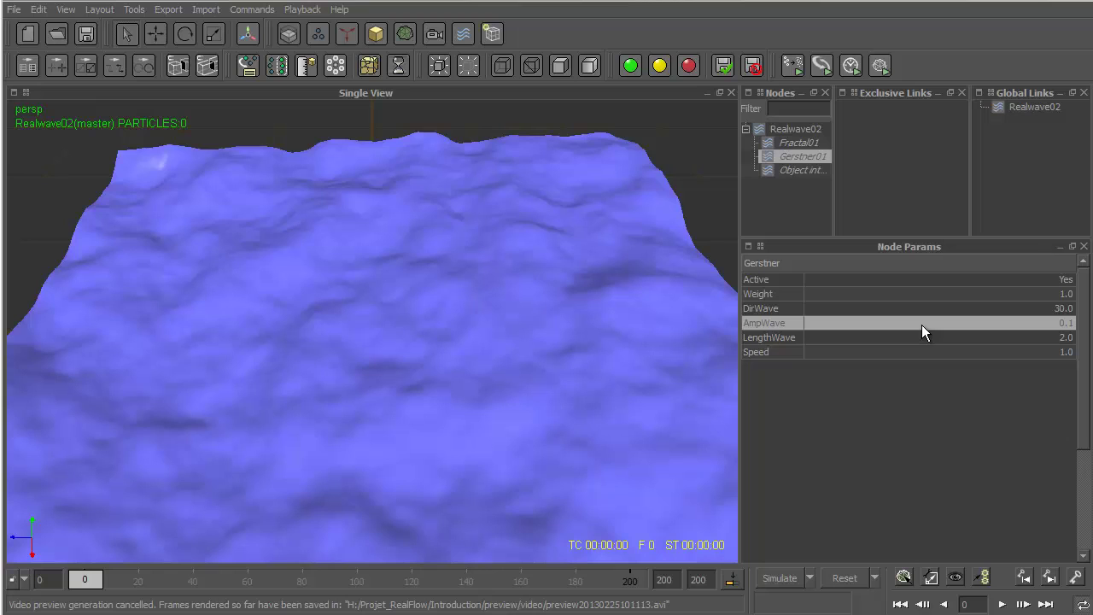
Step: Set the Gerstner wave's AmpWave to 0.3 and reset the scene to update the surface
double_click(1069, 325)
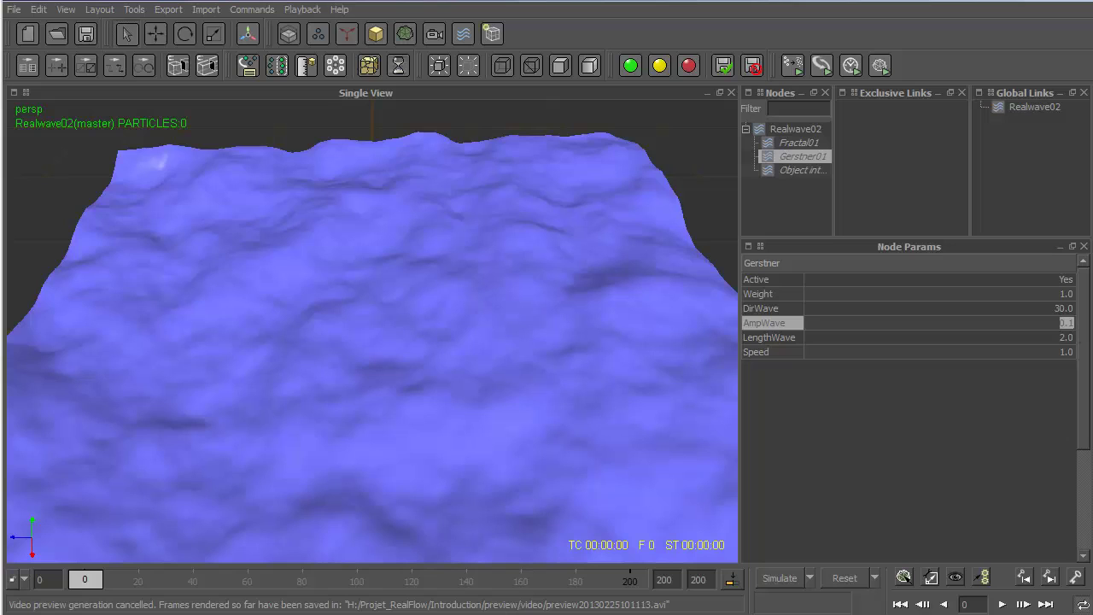
type("0.3")
key("Return")
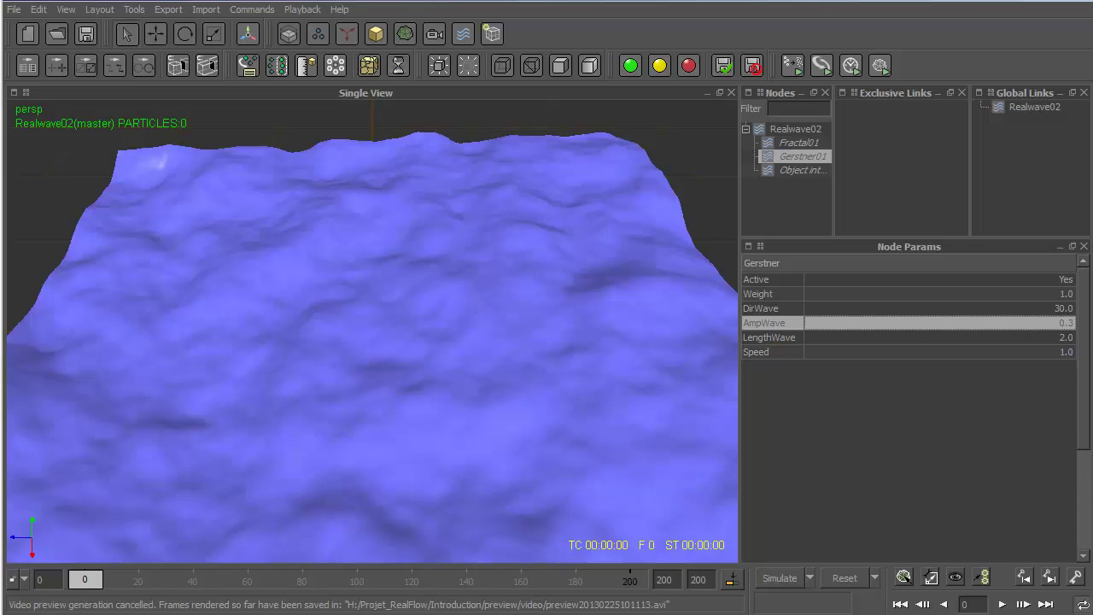
left_click(845, 577)
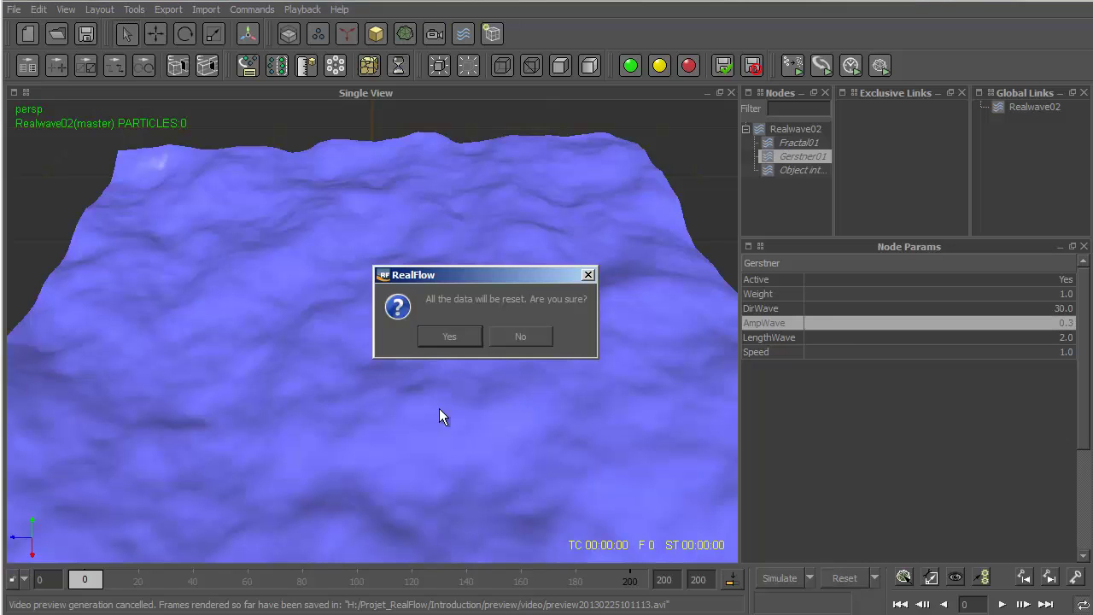
left_click(449, 337)
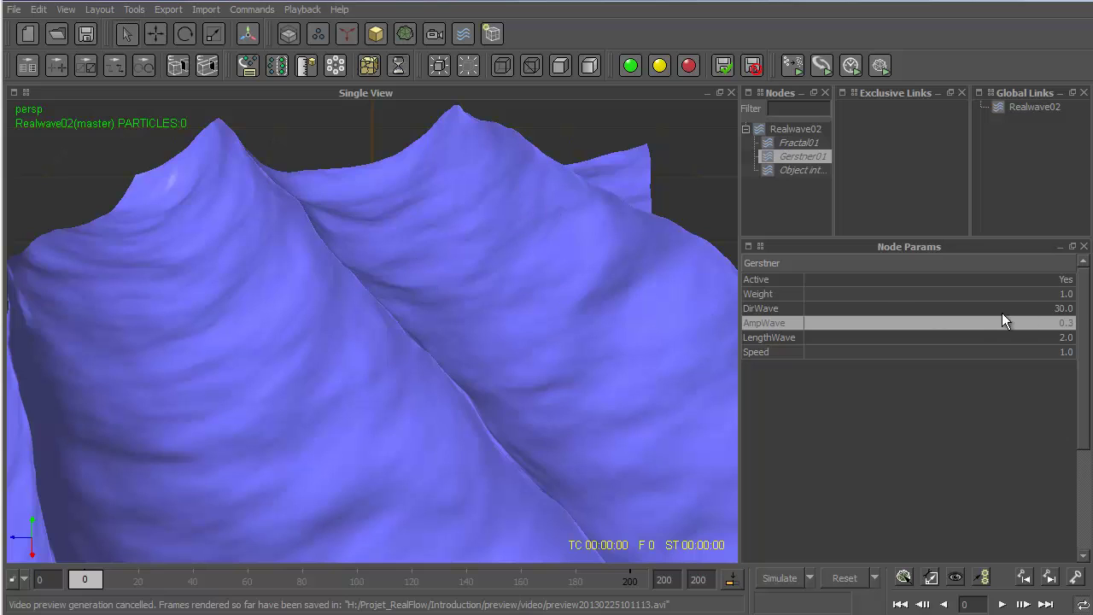
Step: Set the Gerstner wave's AmpWave to 0.15 and reset the scene to update the surface
double_click(1065, 323)
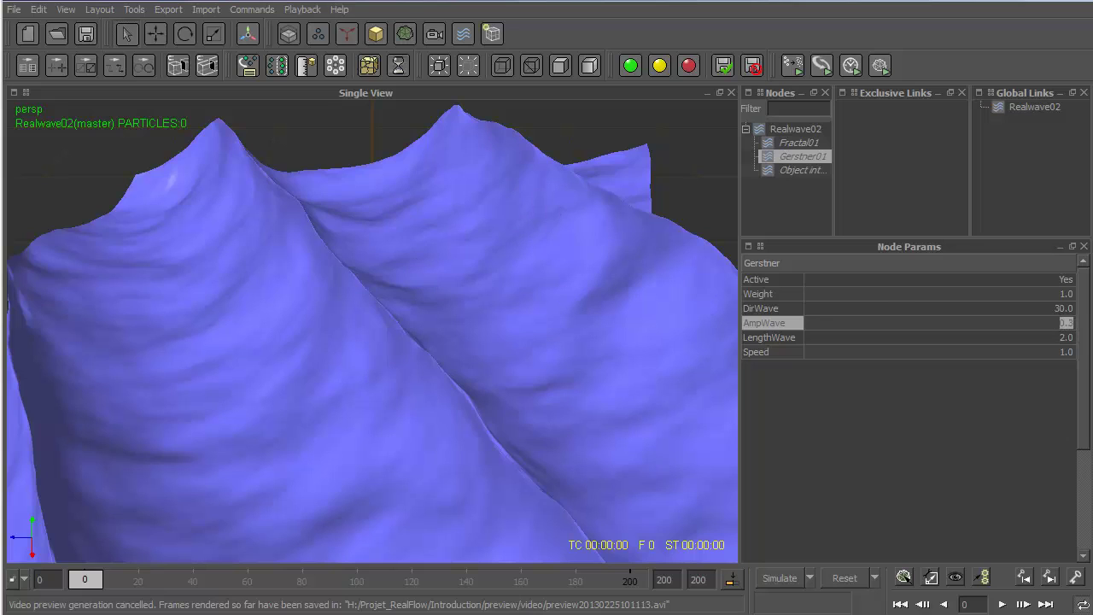
type("0.15")
key("Return")
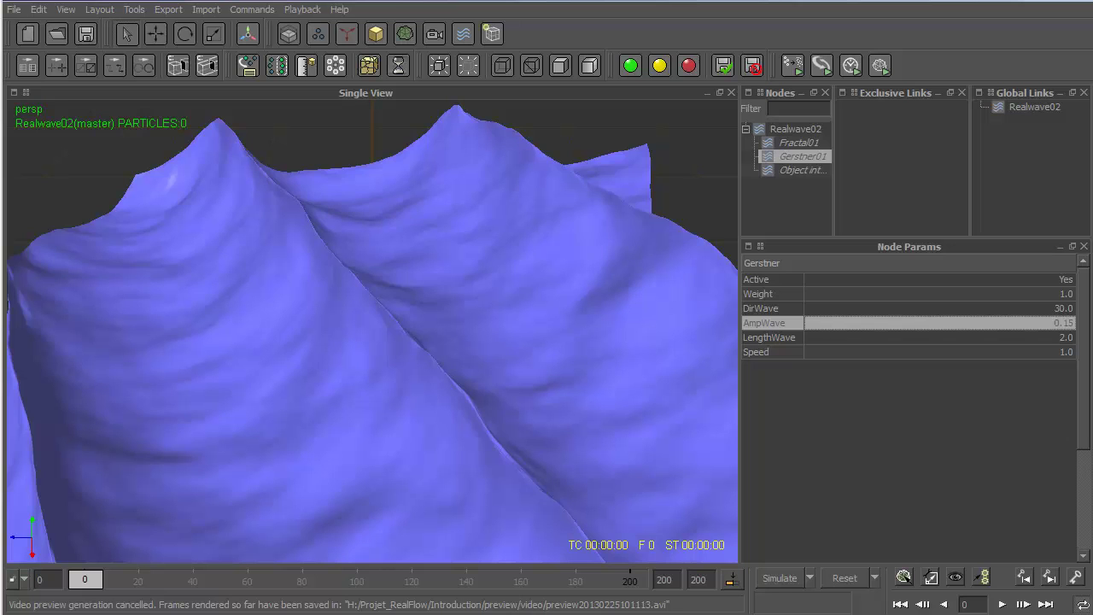
left_click(838, 578)
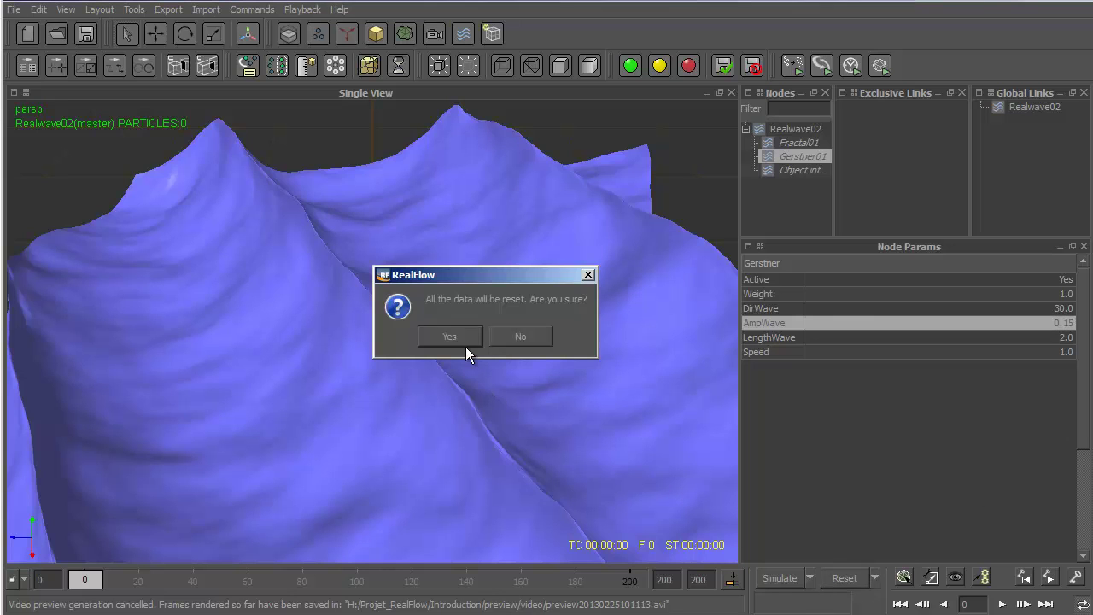
left_click(453, 338)
scroll(456, 357, "down", 3)
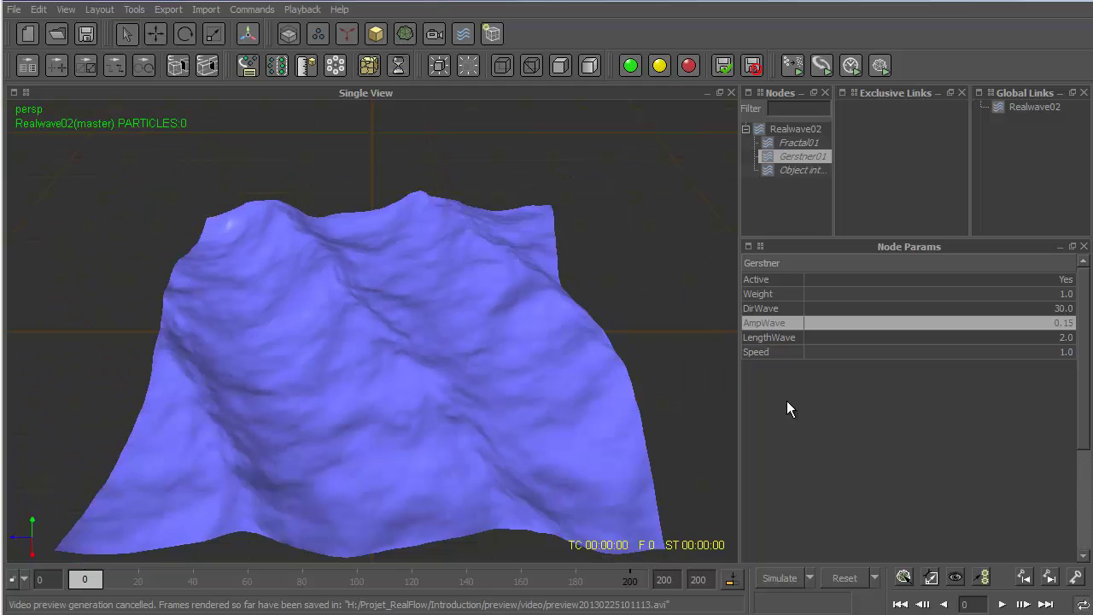
Step: Set the Gerstner wave's LengthWave to 1.0 and reset the scene to update the surface
key("Tab")
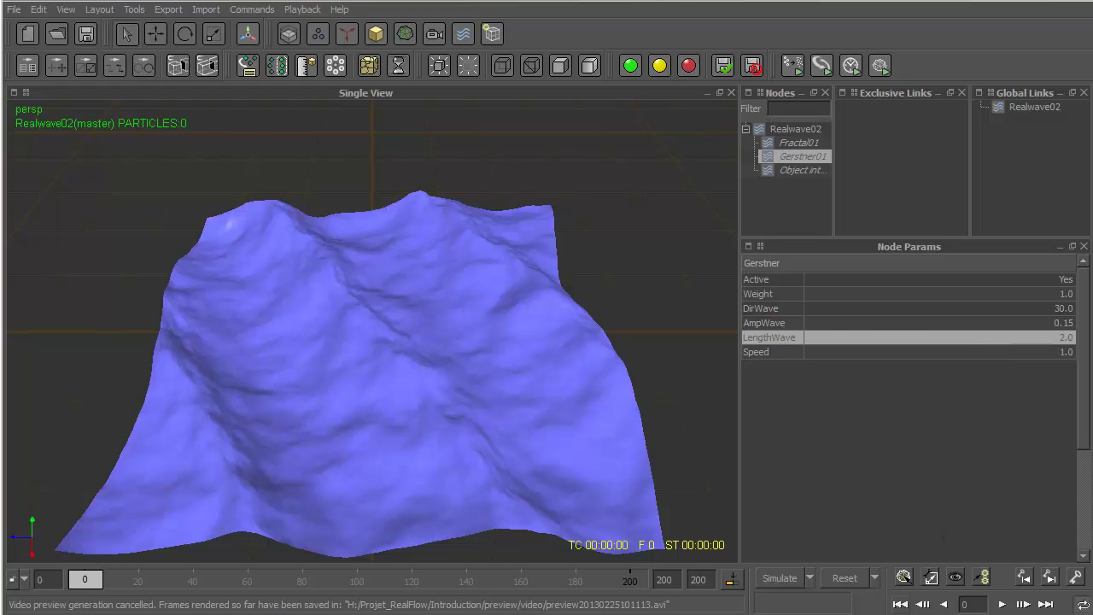
double_click(1069, 340)
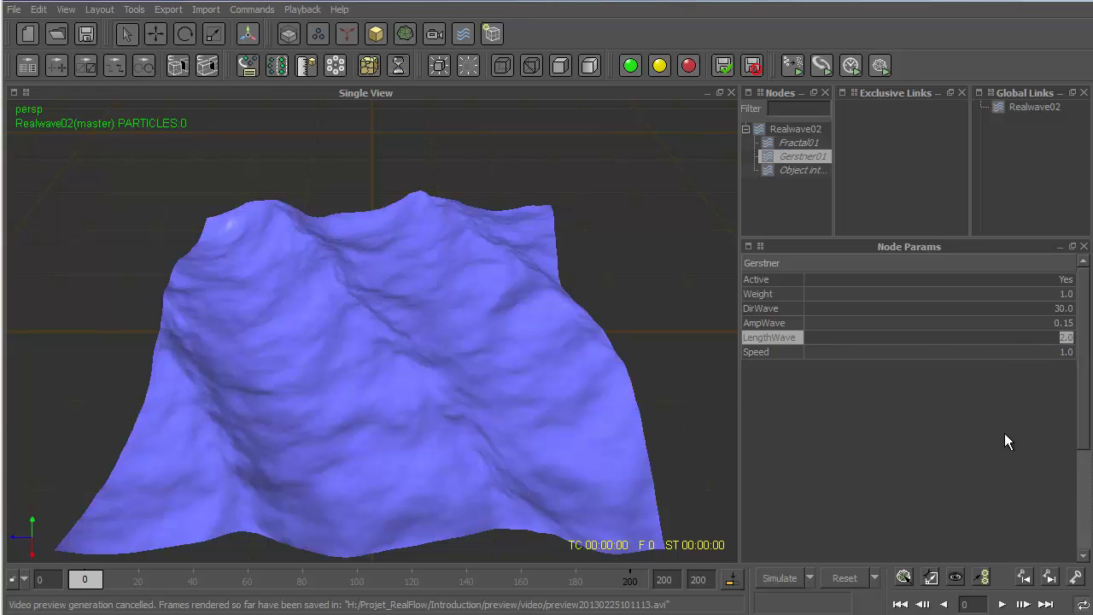
type("1")
key("Return")
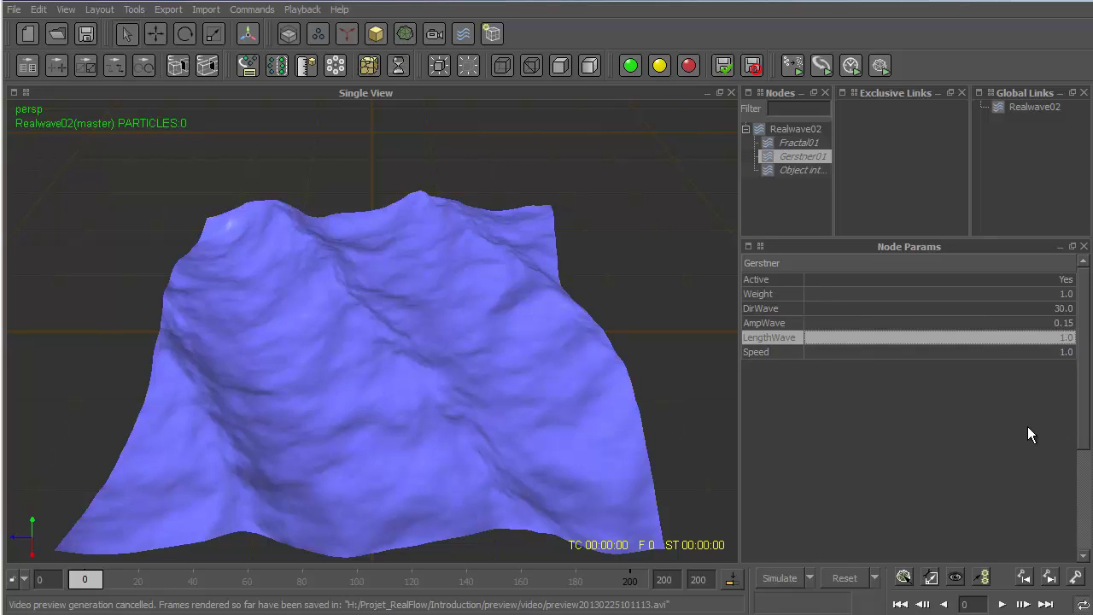
left_click(832, 578)
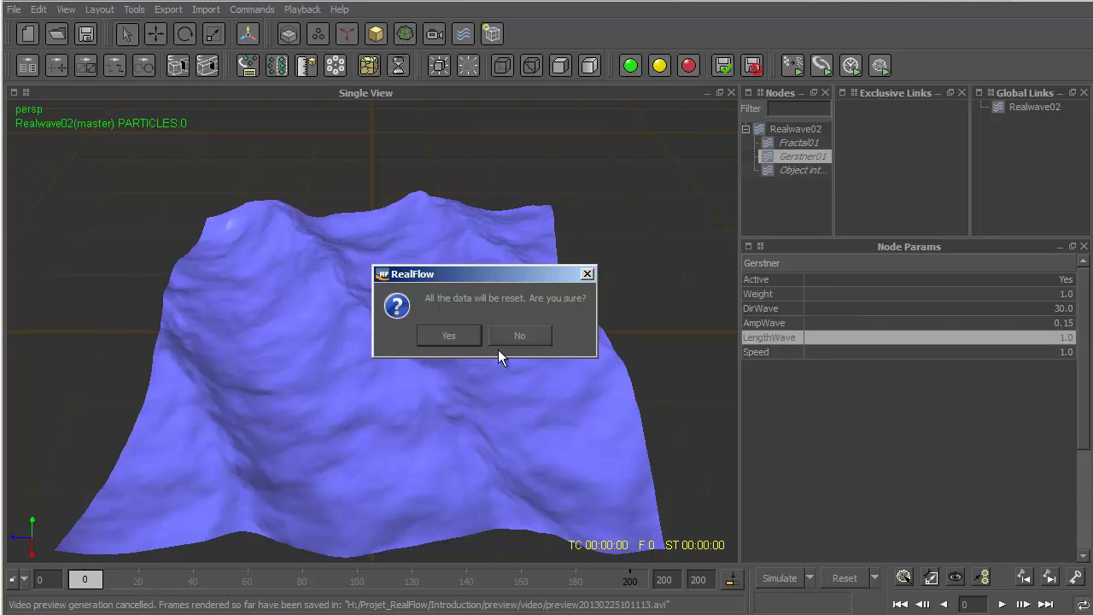
left_click(436, 335)
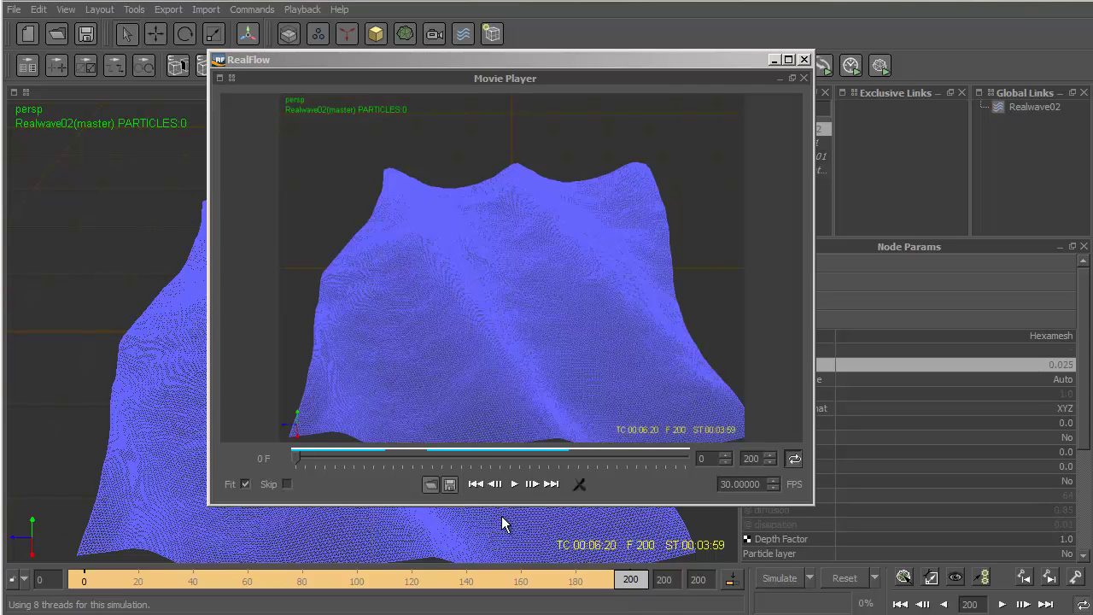
Step: Play the preview movies of the Gerstner wave simulation, including the one made with Speed 0.3
left_click(514, 485)
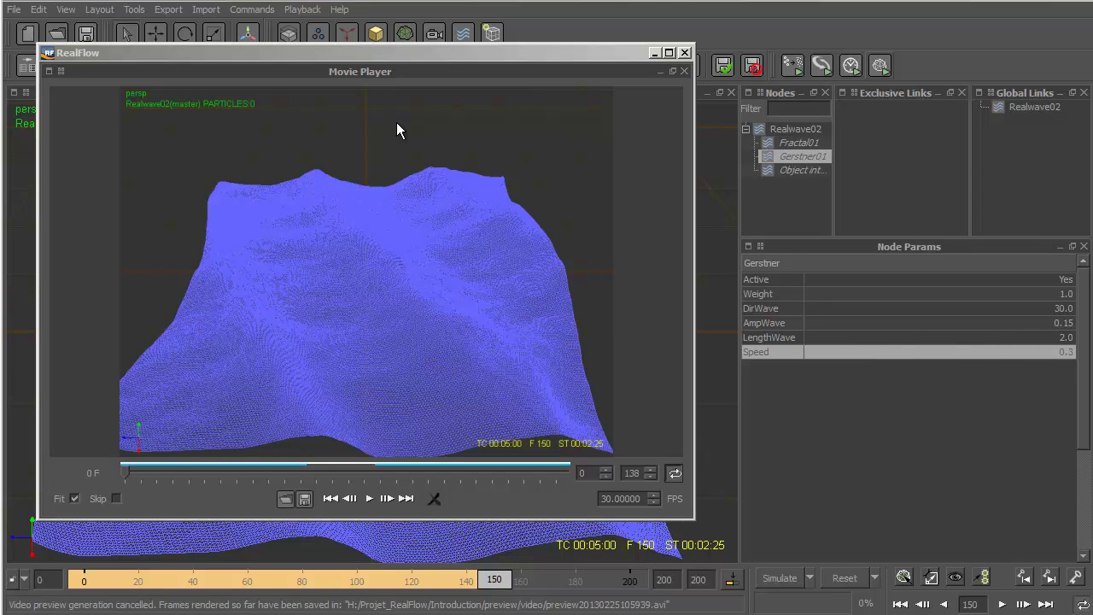
left_click(370, 500)
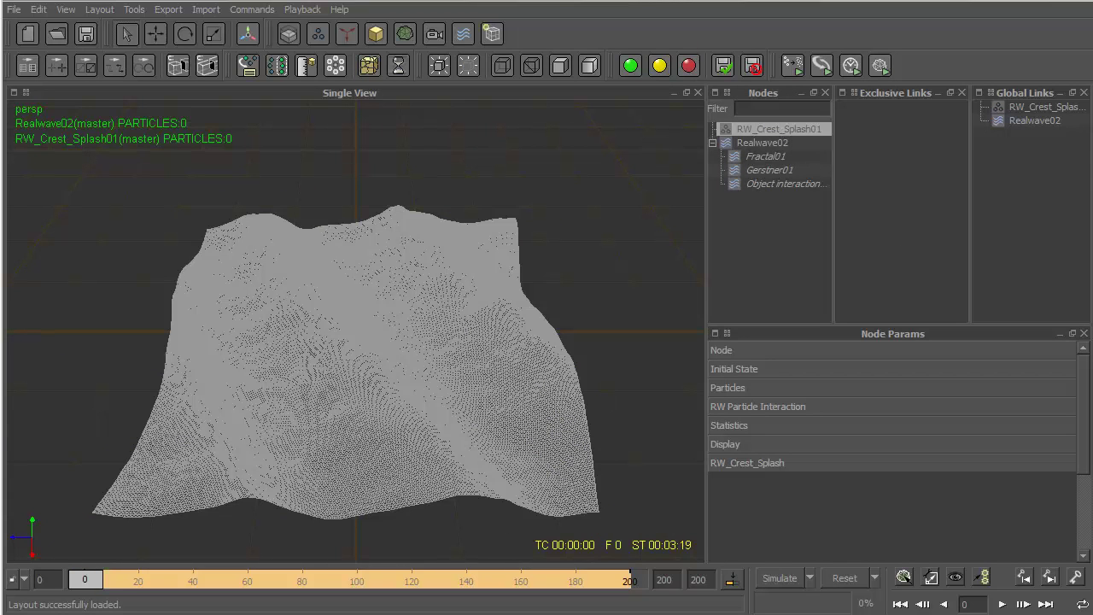
Step: Delete the existing RW_Crest_Splash01 emitter and add a new RealWave crest splash emitter to the scene
key("Delete")
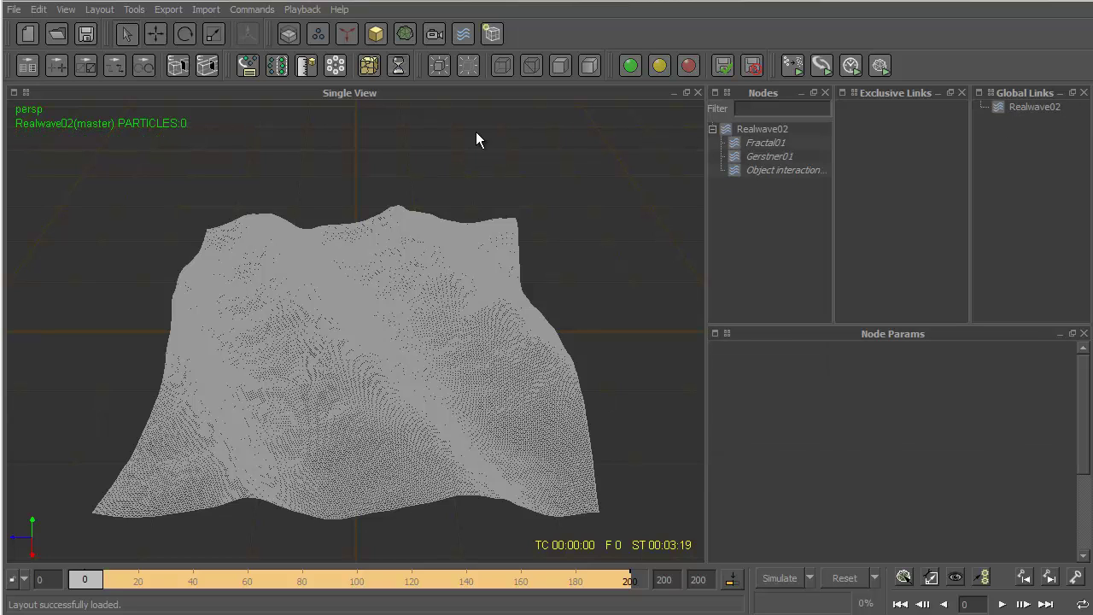
left_click(462, 34)
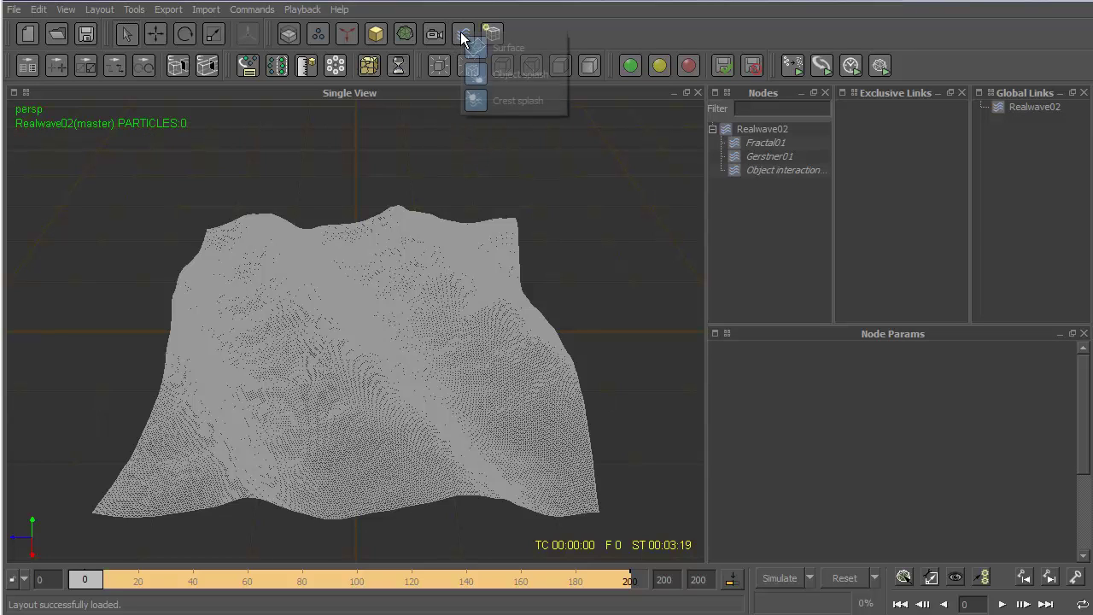
left_click(514, 100)
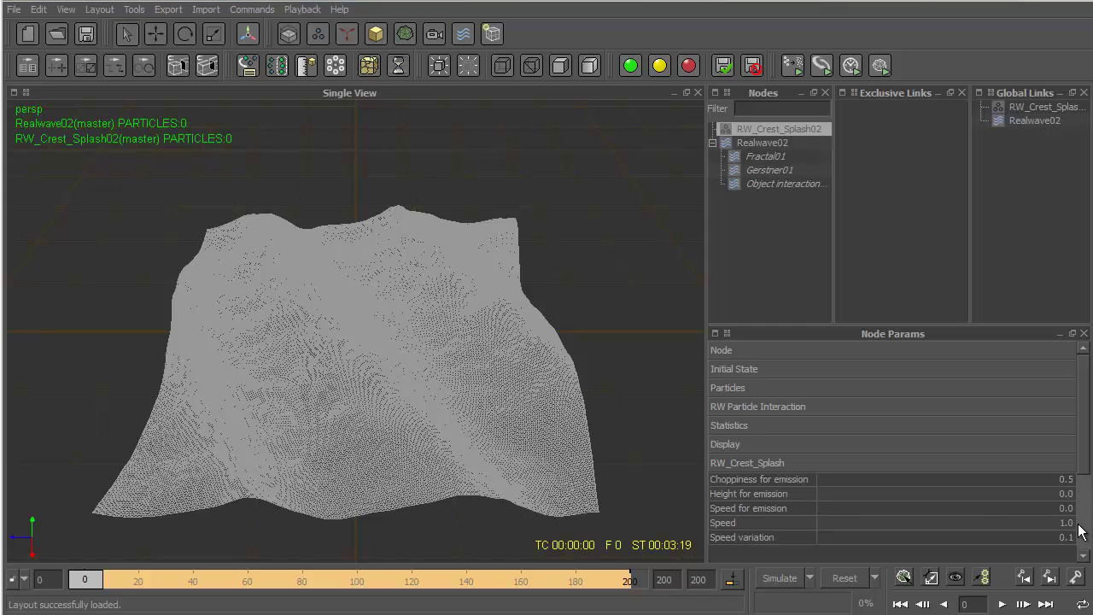
Step: Set the Hit force in the new crest splash's RW Particle Interaction settings to 0.0
left_click(859, 407)
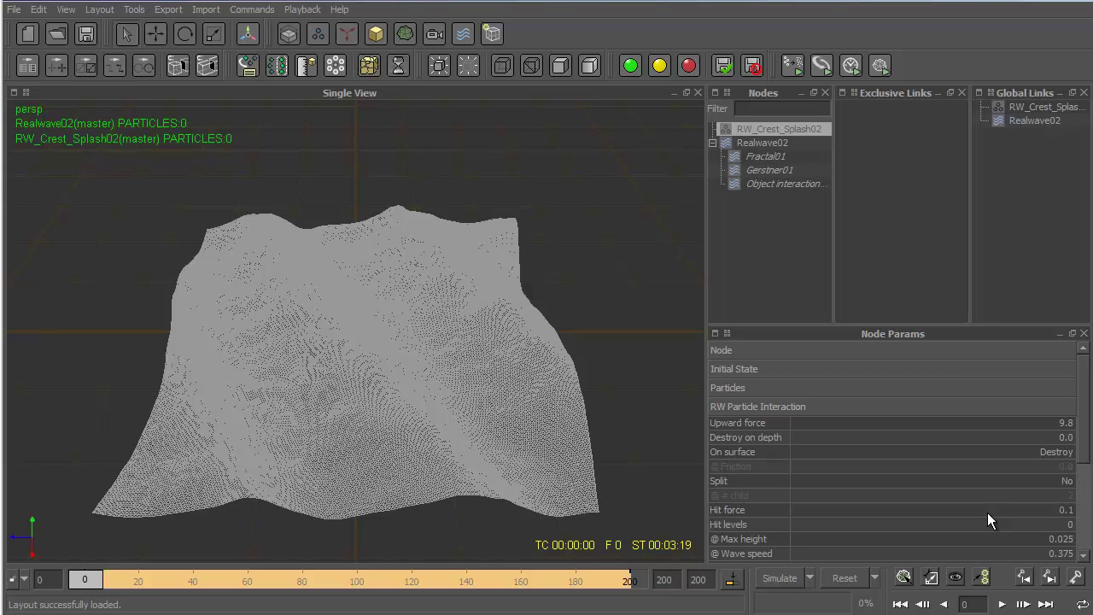
double_click(1065, 511)
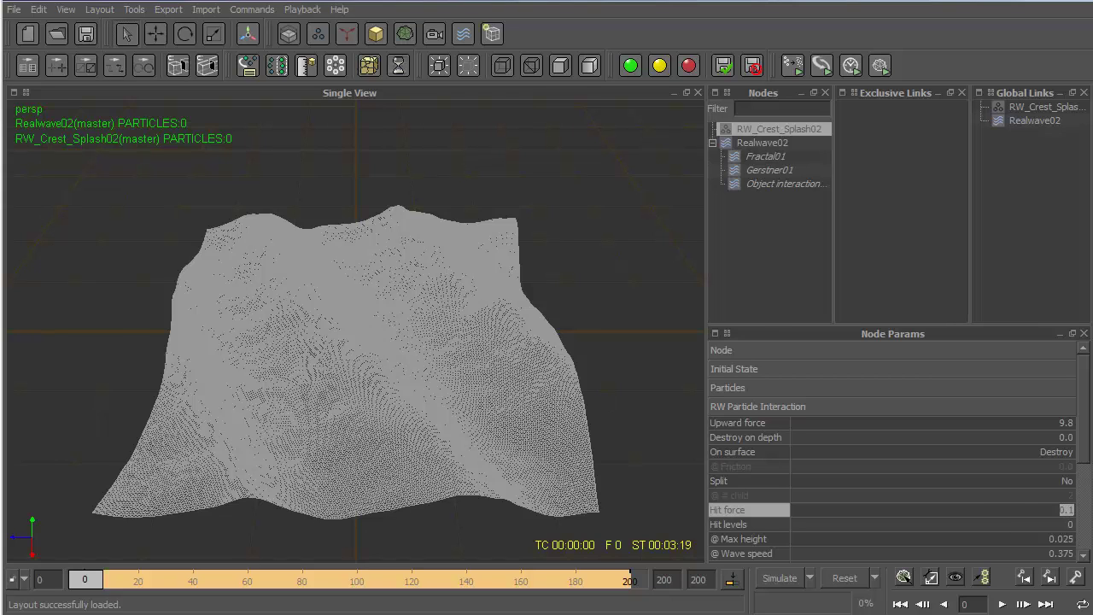
type("0")
key("Return")
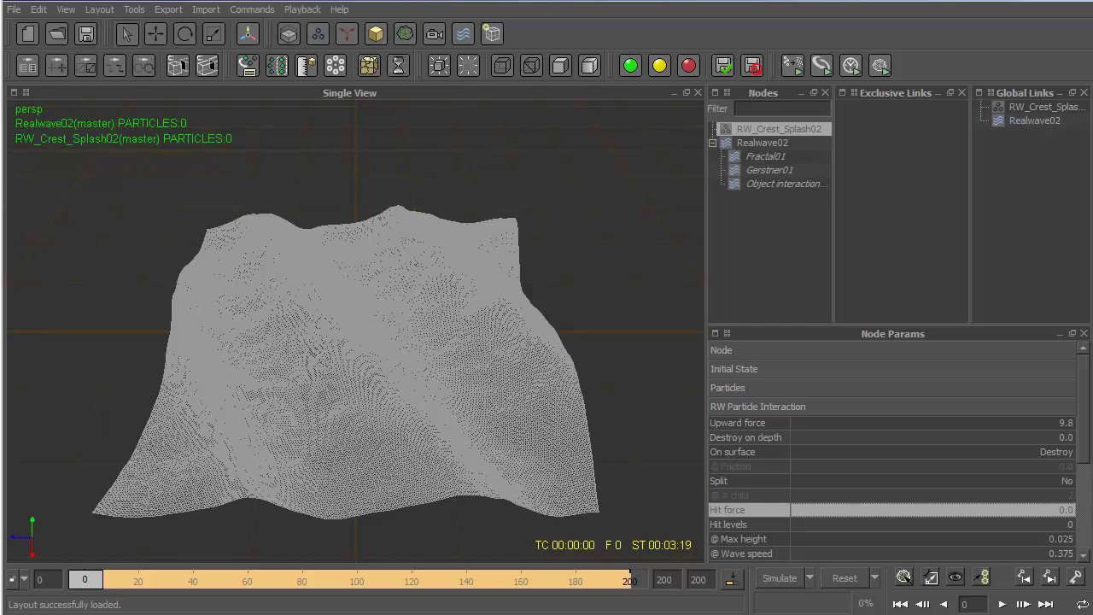
left_click(884, 407)
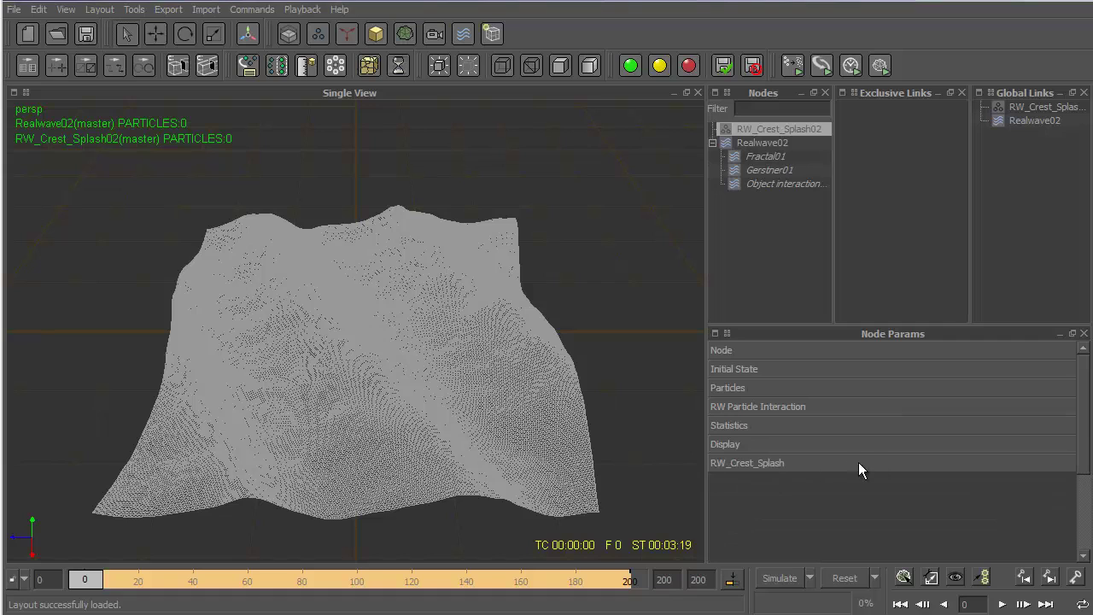
Step: Set the crest splash's Choppiness for emission to 0.0 and its Height for emission to 0.25
left_click(893, 463)
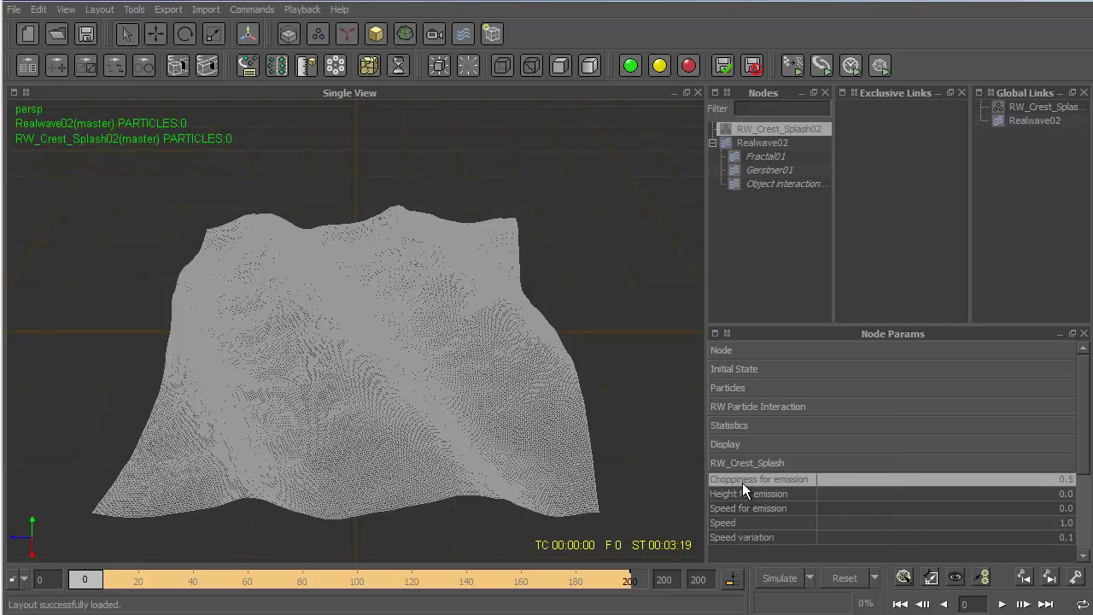
double_click(1064, 485)
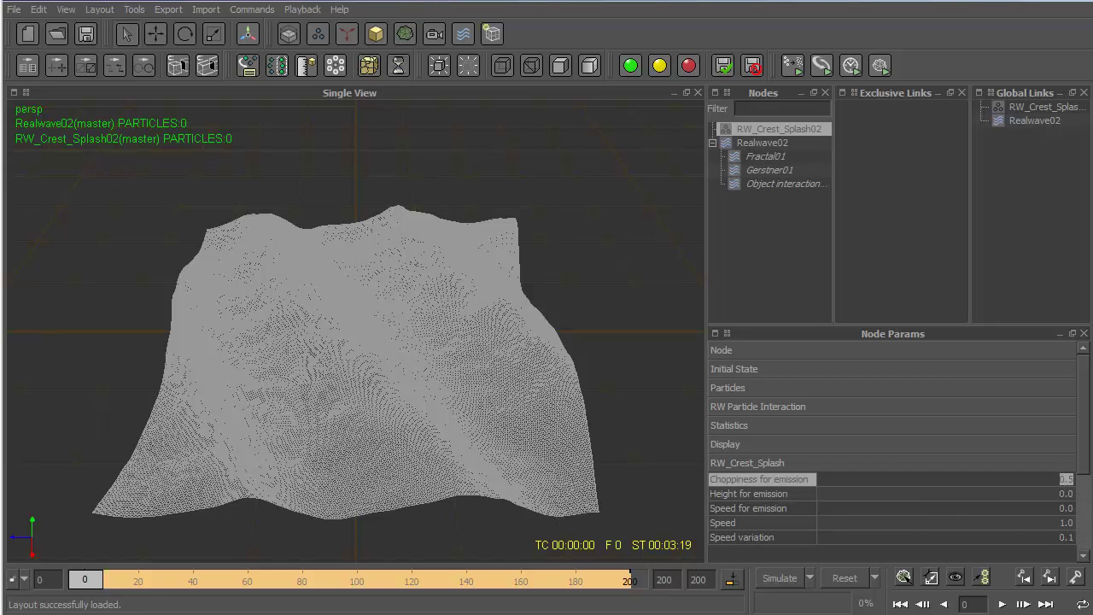
type("0")
key("Return")
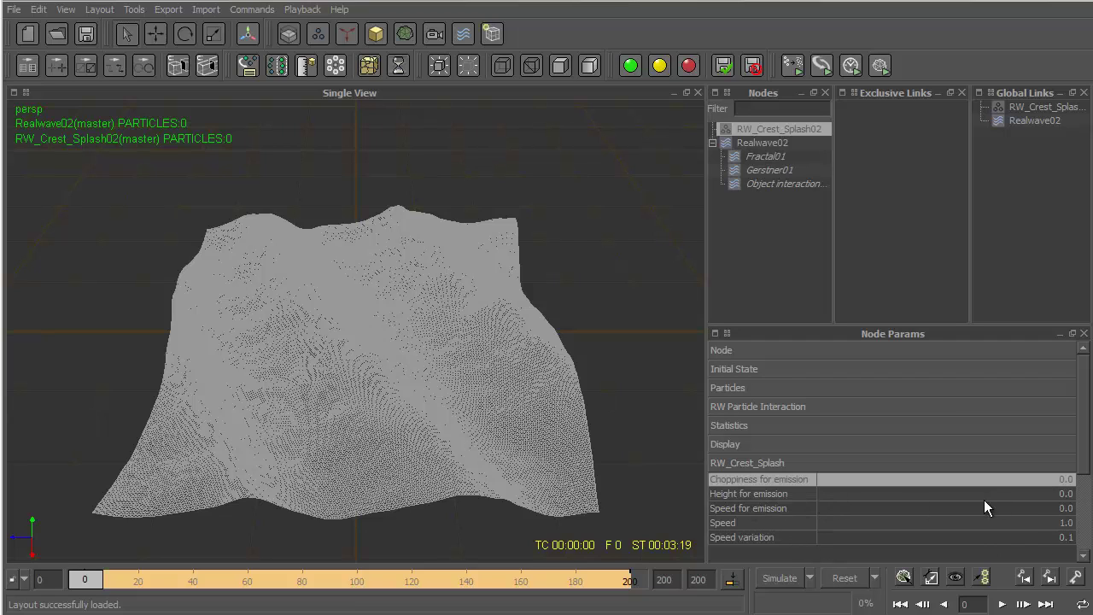
double_click(1066, 493)
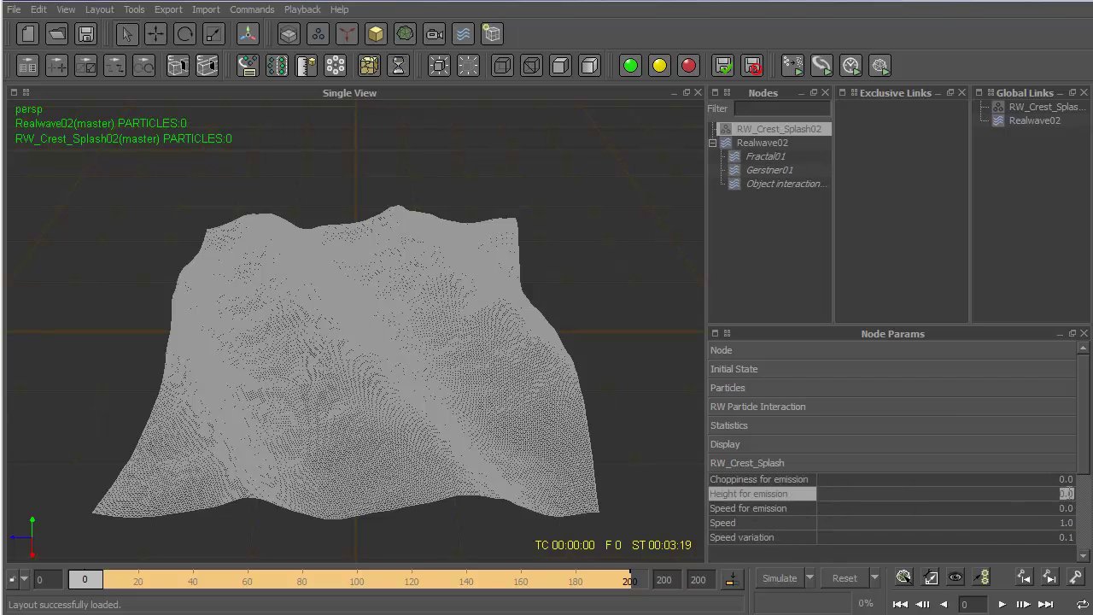
type("0.25")
key("Return")
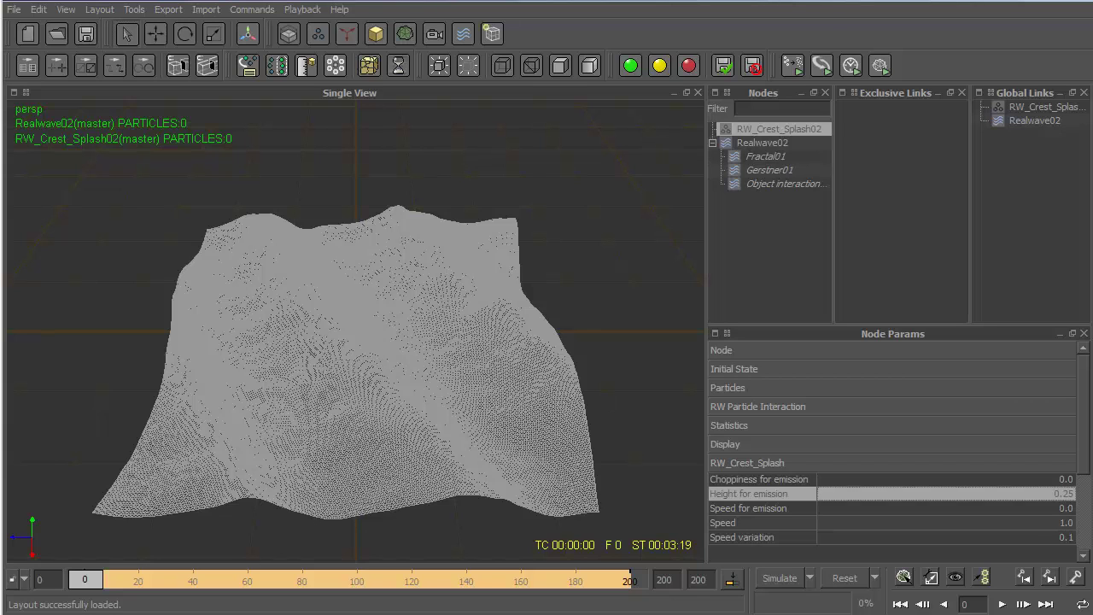
Step: Reset the scene, simulate Realwave02 with the crest splash to review the emitted particles, and reset the simulation
left_click(761, 143)
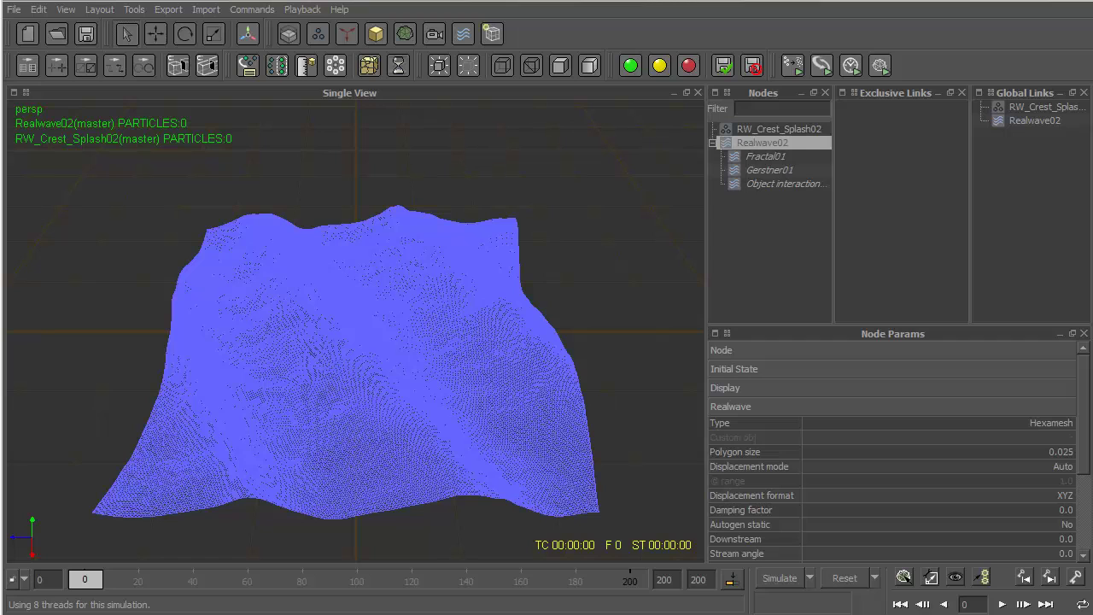
left_click(844, 580)
left_click(460, 341)
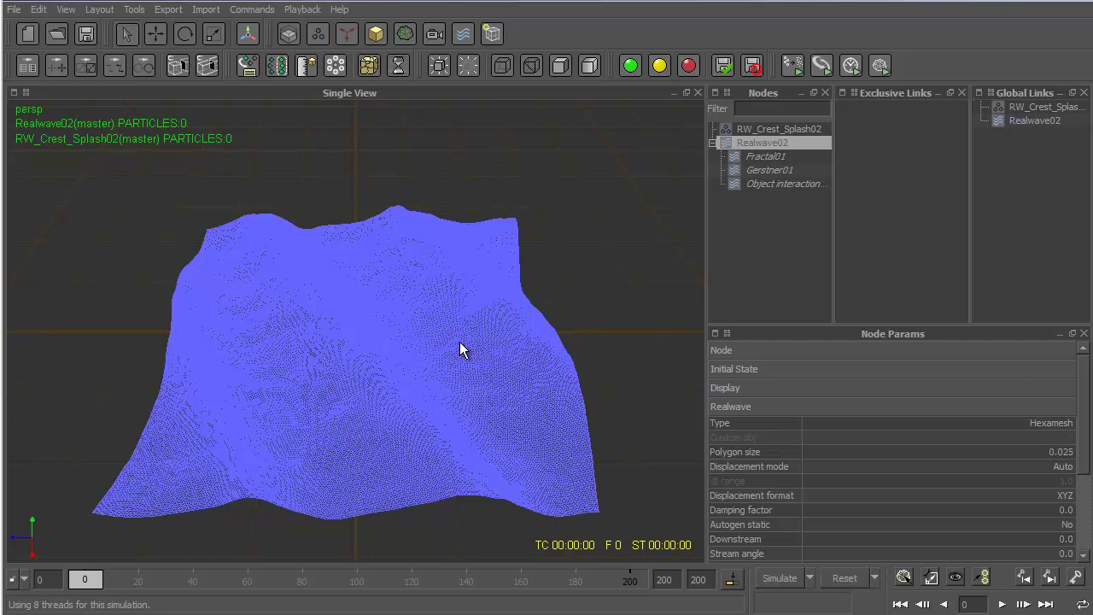
left_click(778, 579)
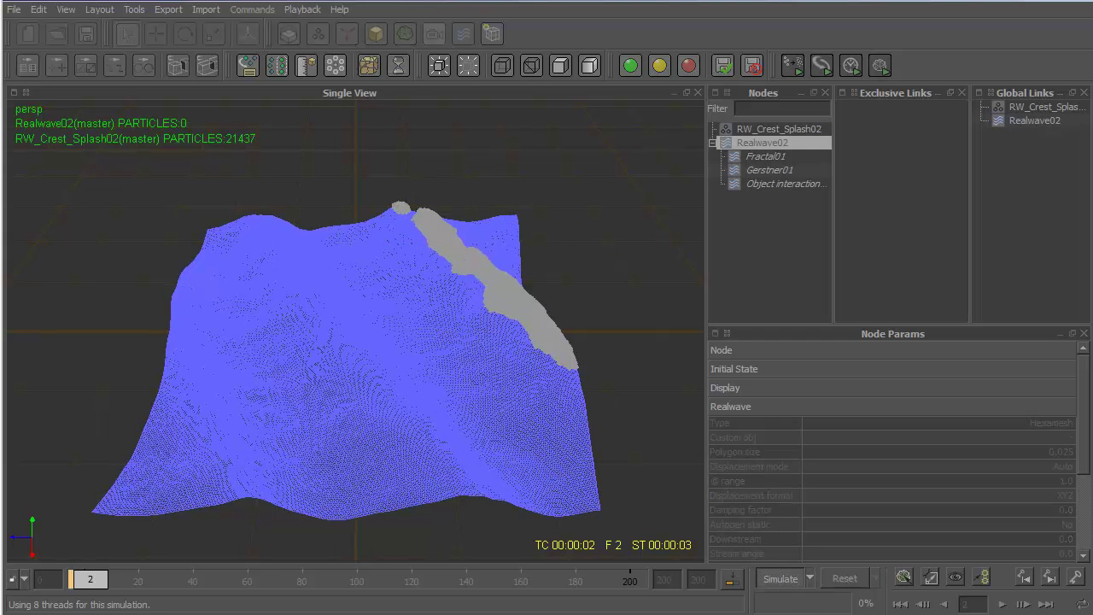
left_click(539, 323)
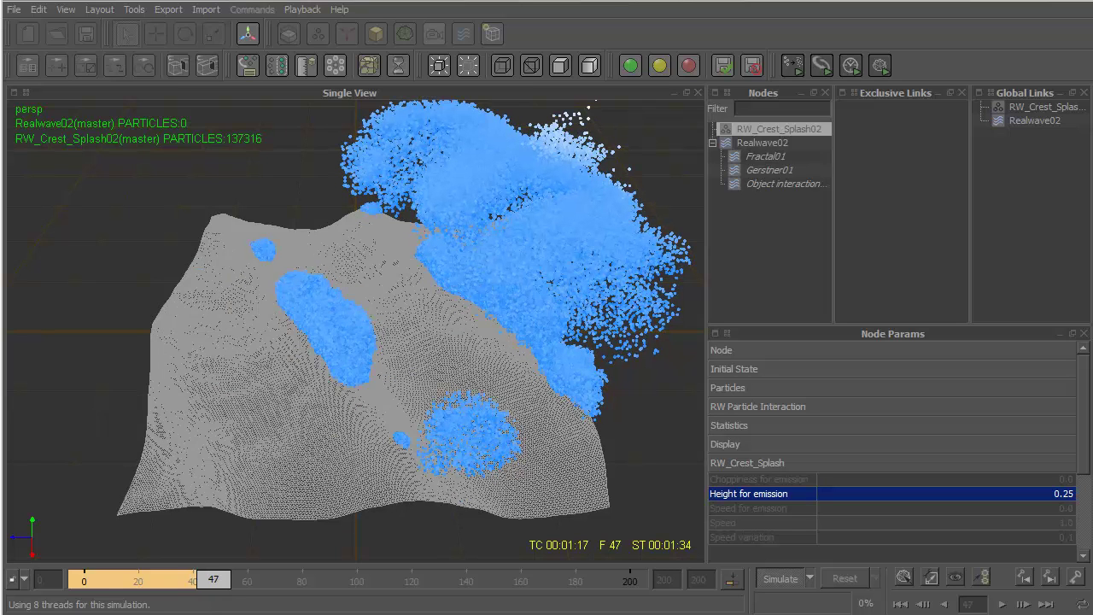
key("ctrl+Page_Up")
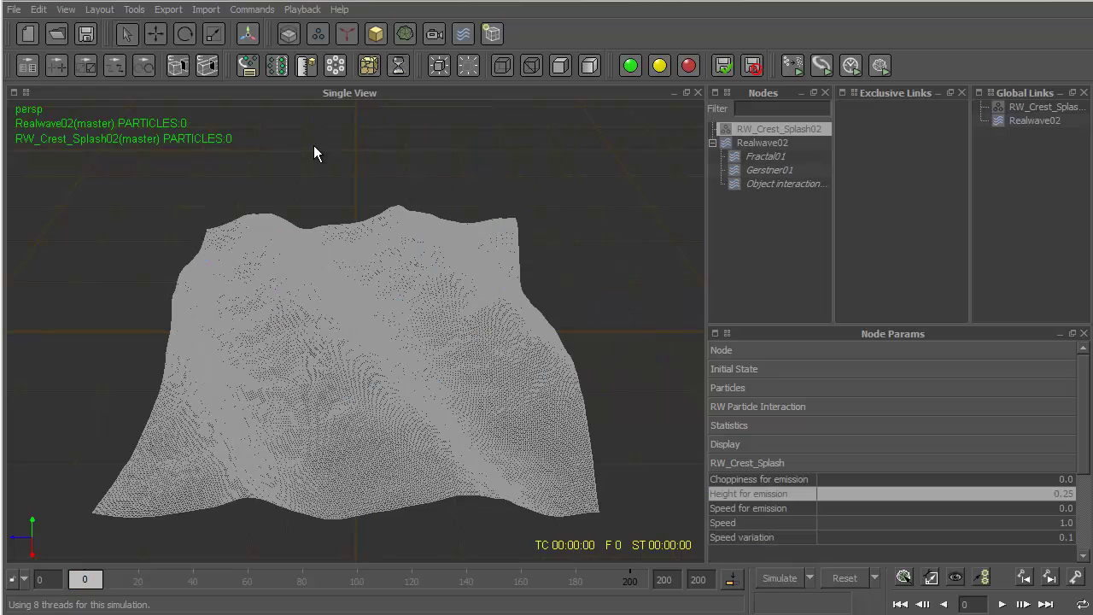
Step: Add a Gravity daemon to the scene and raise its icon above the wave surface to about 1.99 on the Y axis
left_click(348, 32)
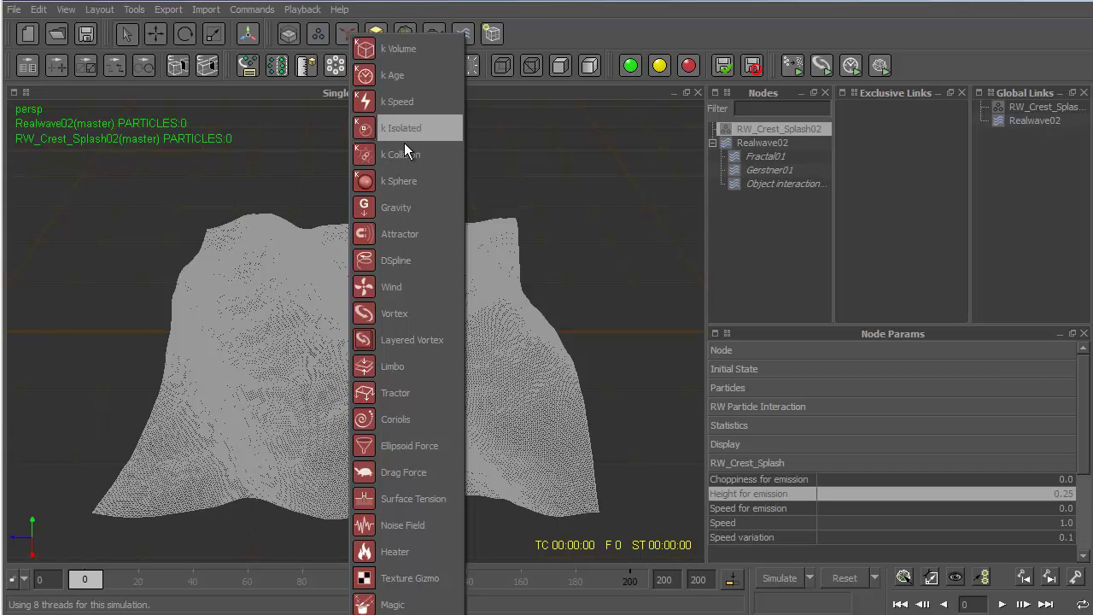
left_click(398, 208)
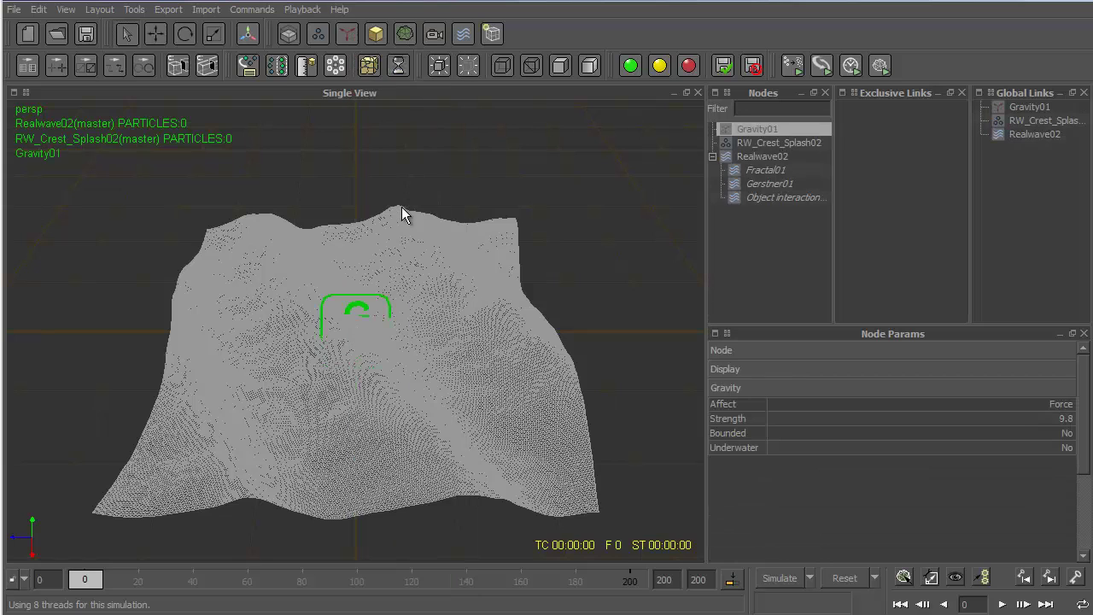
left_click(156, 34)
left_click_drag(355, 271, 359, 110)
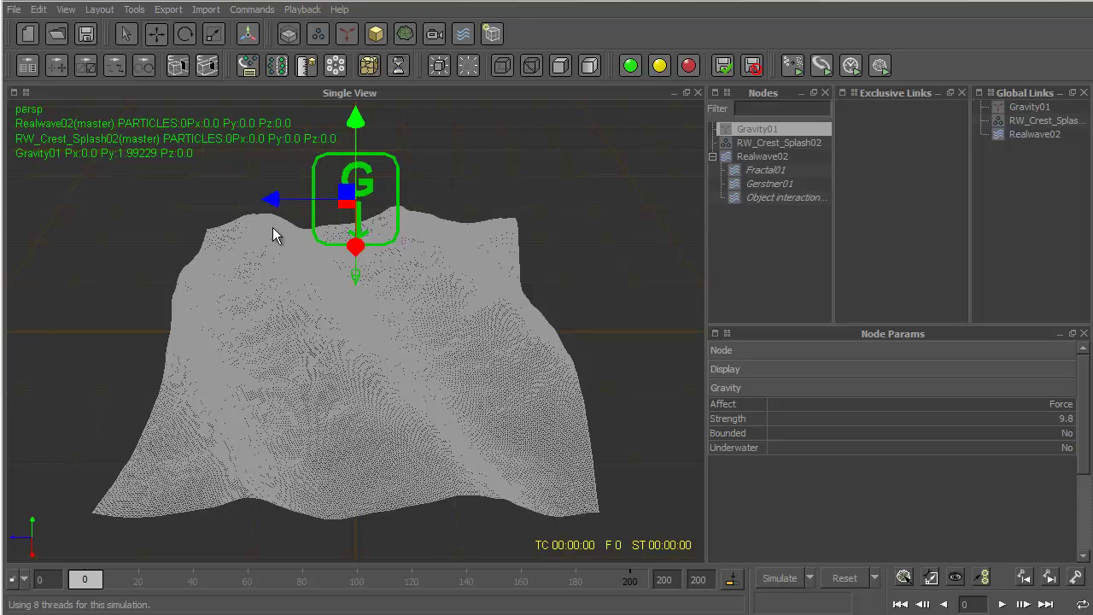
Step: Hide the gravity daemon's icon in the viewport
left_click(472, 65)
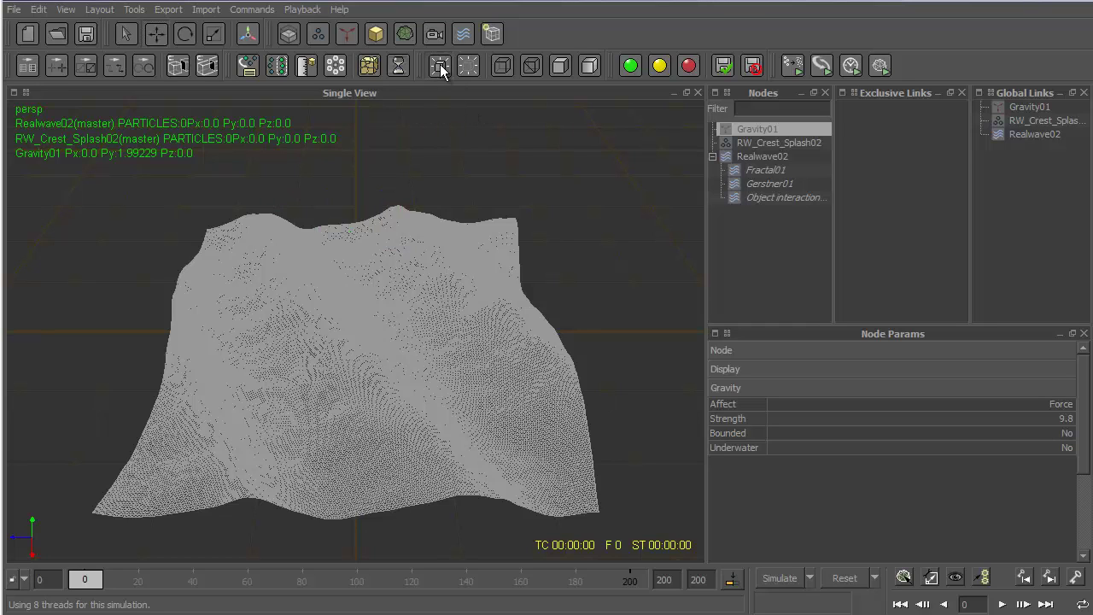
left_click(440, 66)
left_click(472, 66)
Step: Simulate the scene and examine from several angles how gravity affects the crest splash particles
left_click(782, 580)
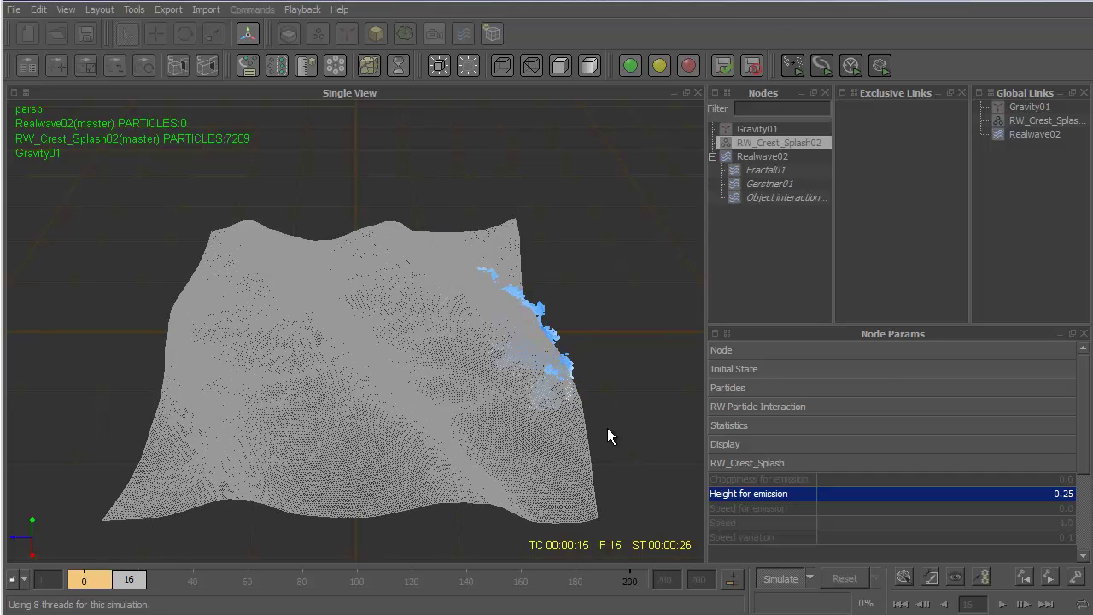
left_click_drag(624, 324, 594, 340, "alt")
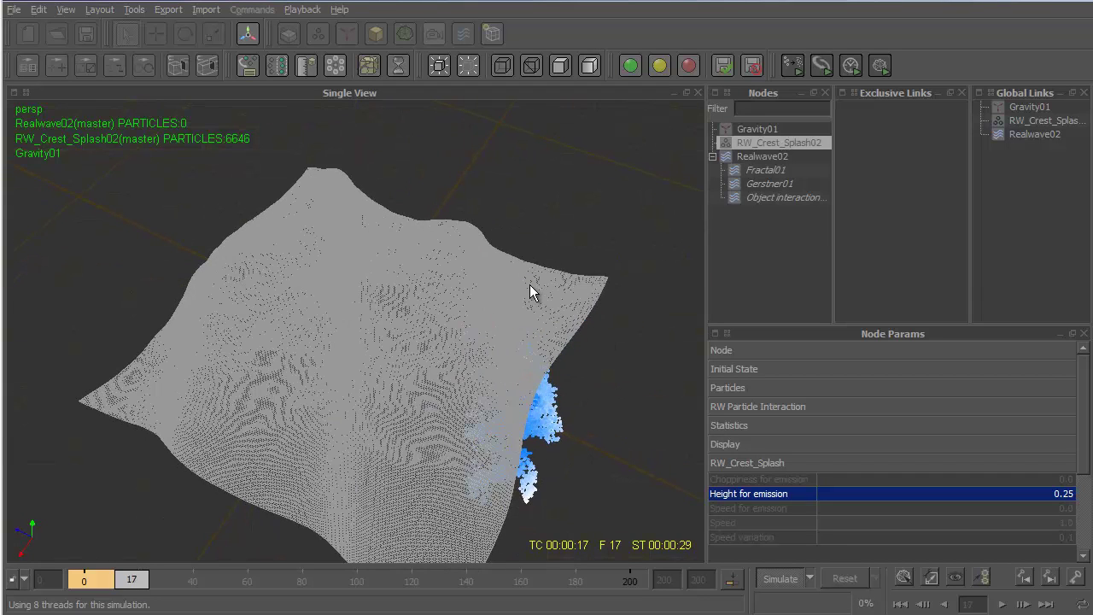
left_click_drag(505, 262, 498, 222, "alt")
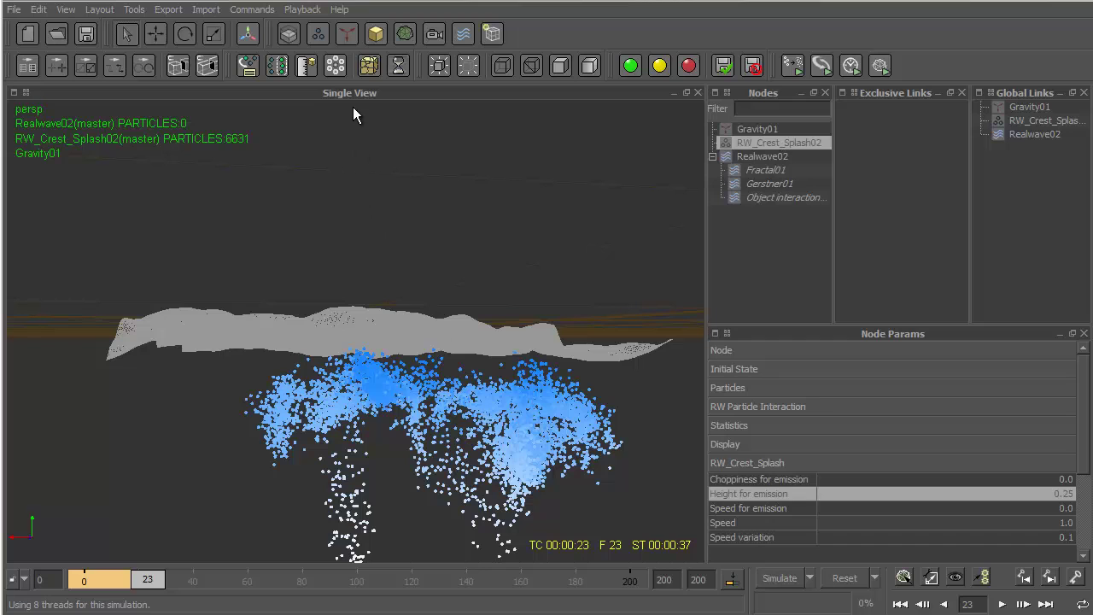
Step: Add a k Age daemon to the scene
left_click(347, 36)
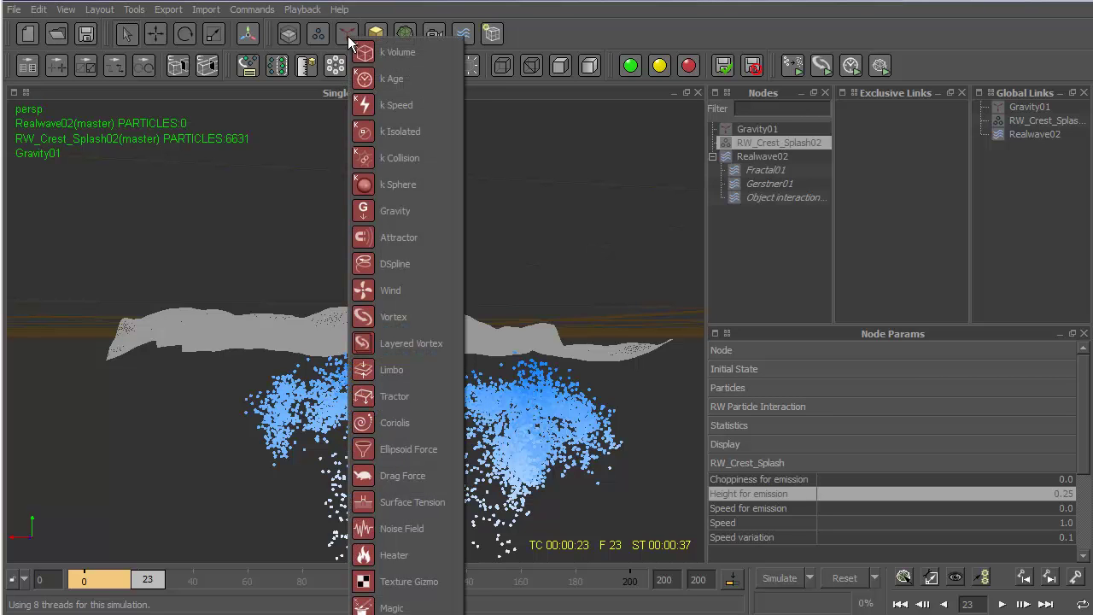
left_click(389, 80)
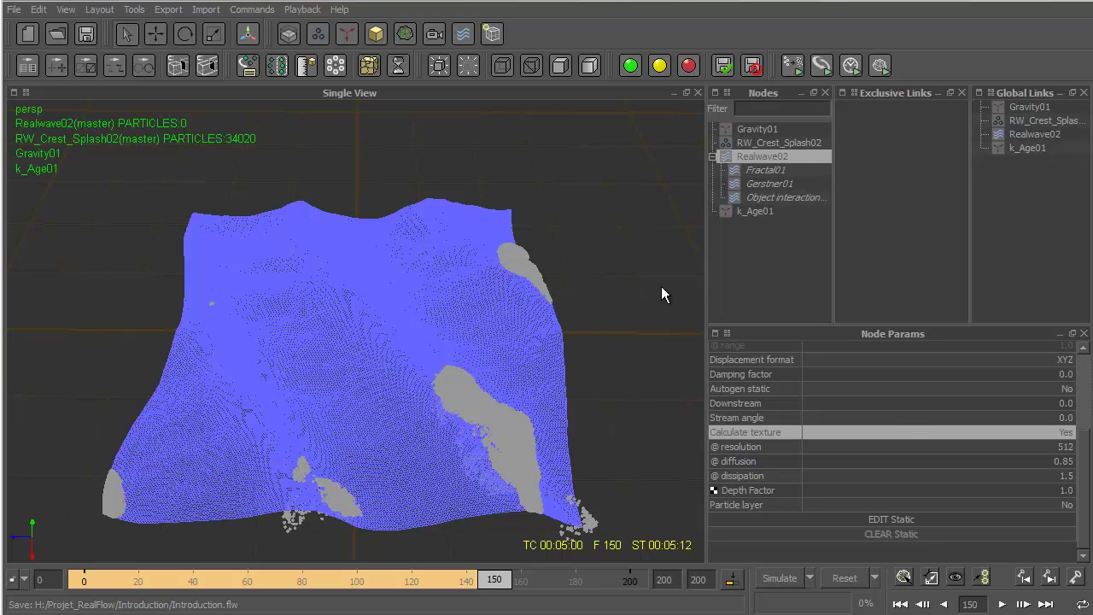
Step: Review Realwave02's Calculate texture setting and its export options, including the Foam texture path, in Export Central
left_click(1067, 433)
left_click(1067, 433)
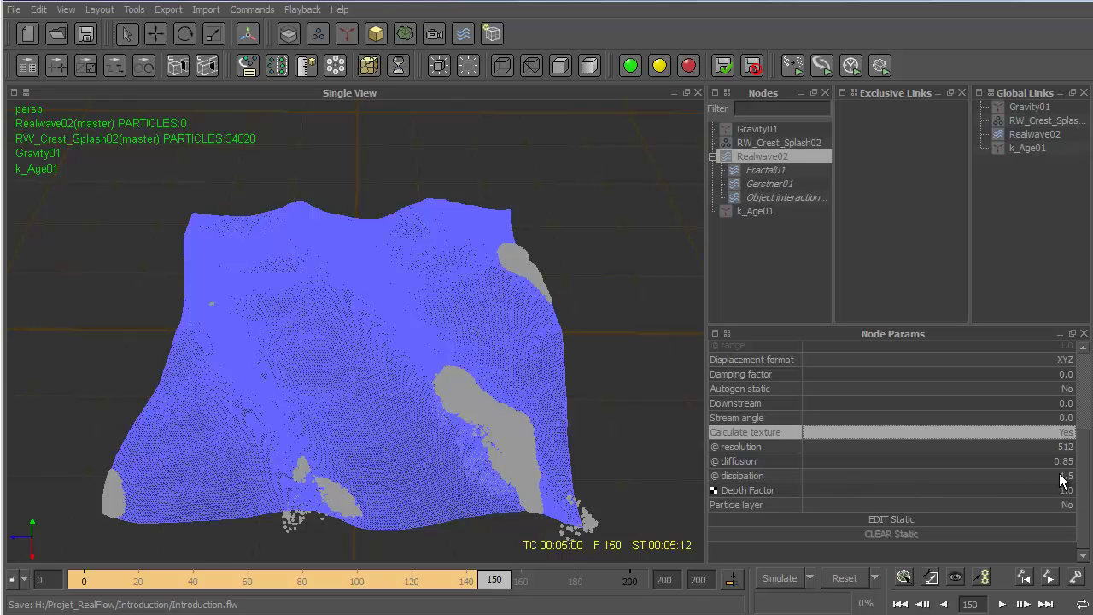
left_click(170, 12)
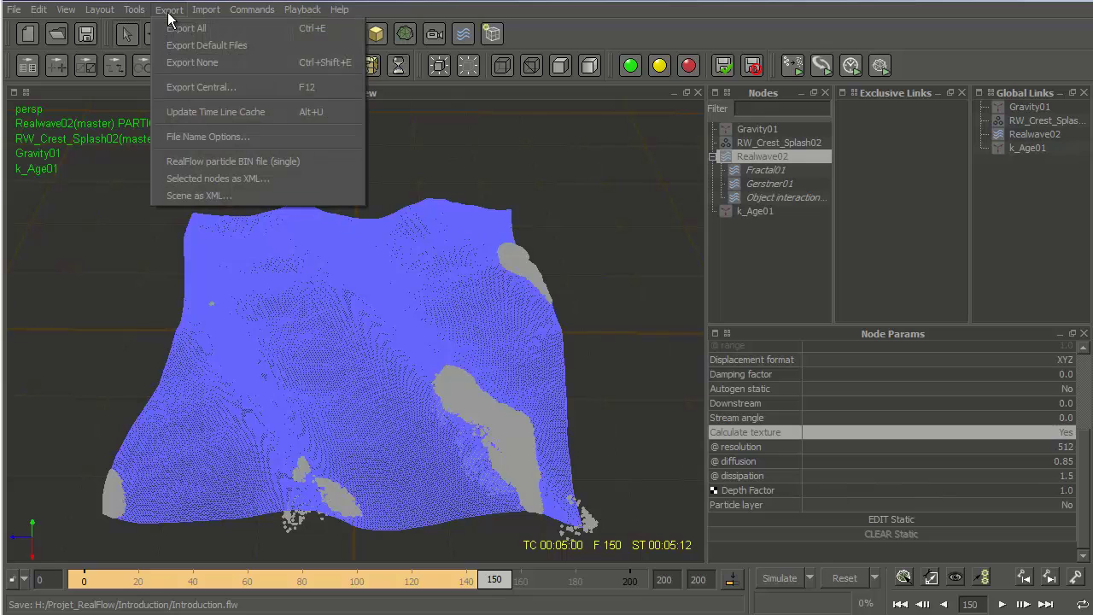
left_click(217, 89)
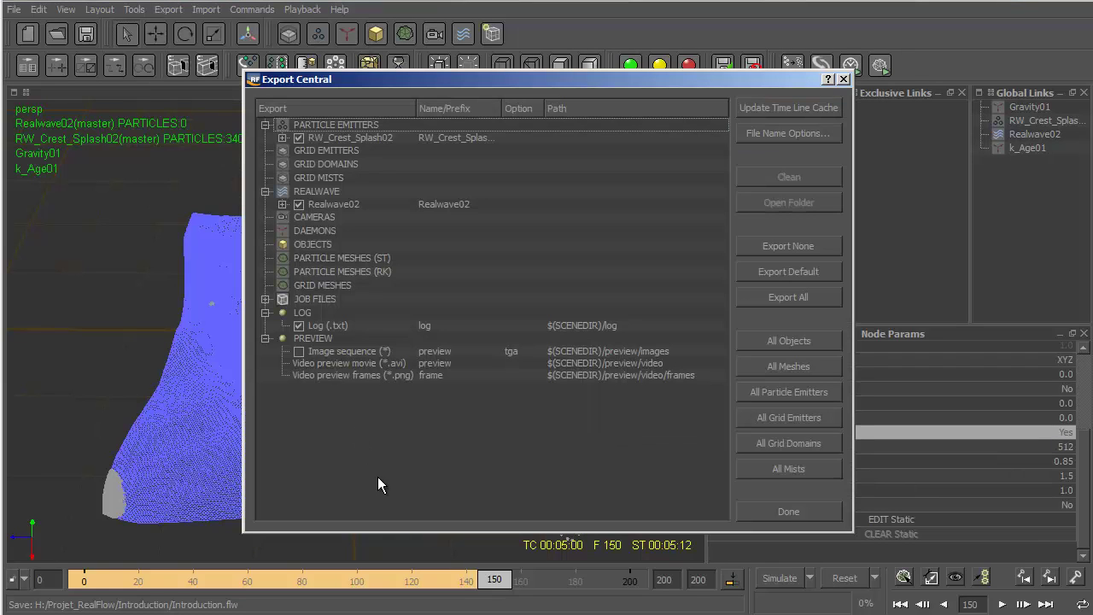
left_click(267, 192)
left_click(266, 191)
left_click(282, 205)
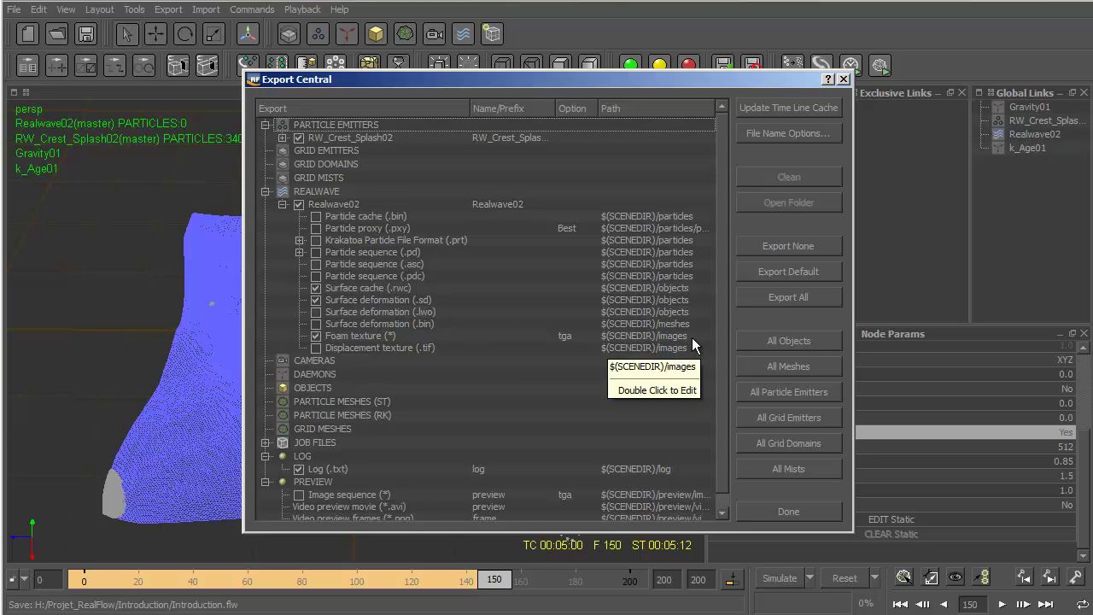
left_click(827, 512)
Step: Switch to the file explorer and open the images folder of the Introduction project
key("alt+Tab")
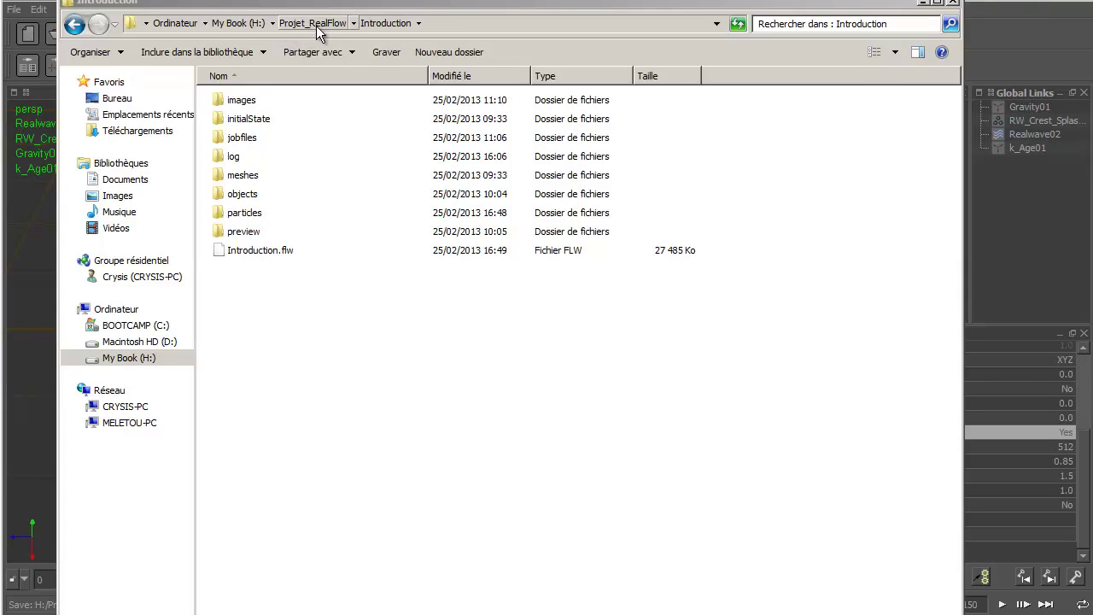
double_click(242, 100)
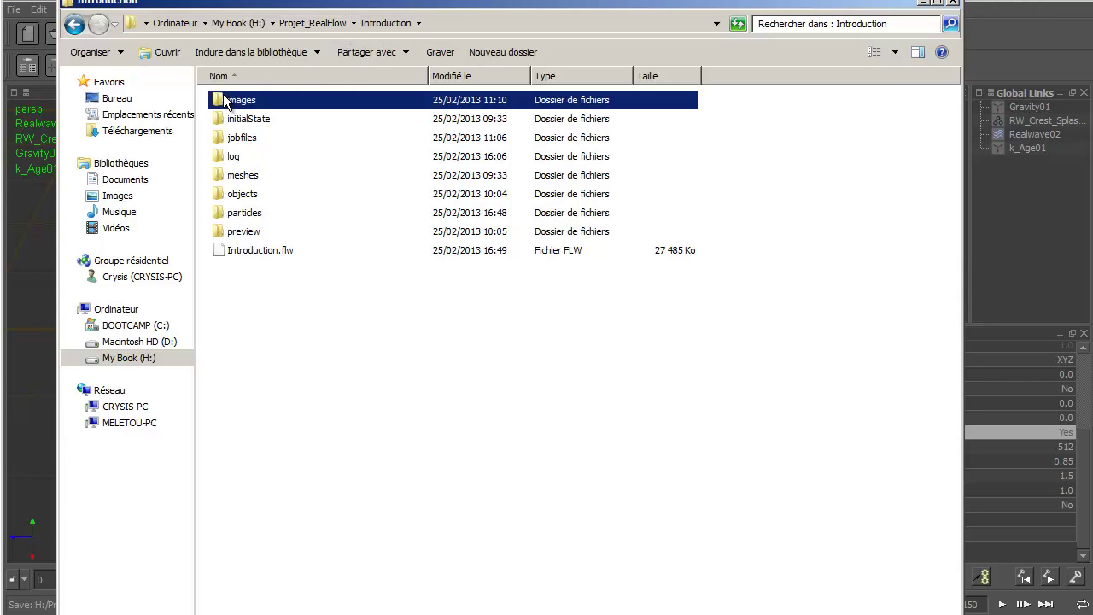